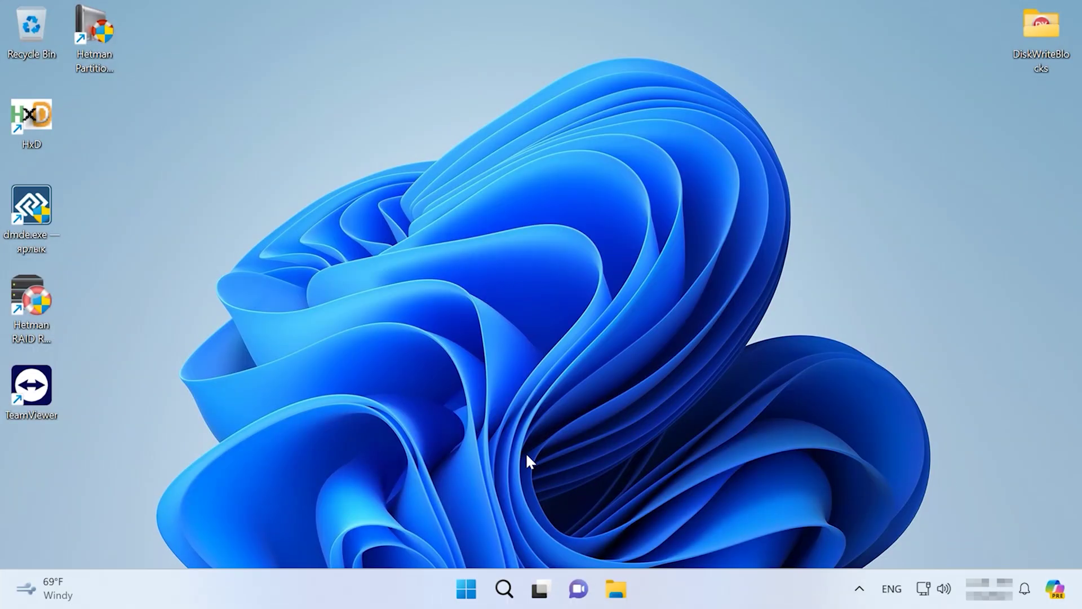
Step: Open Disk Management full screen and check Disk 1 and the disk actions available for it
right_click(459, 595)
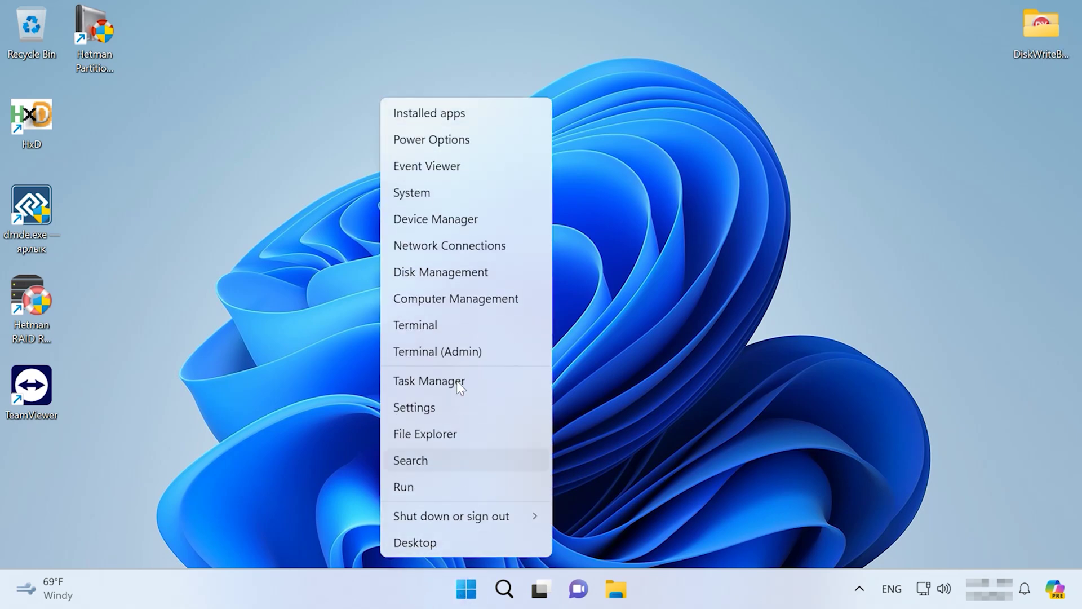
left_click(464, 273)
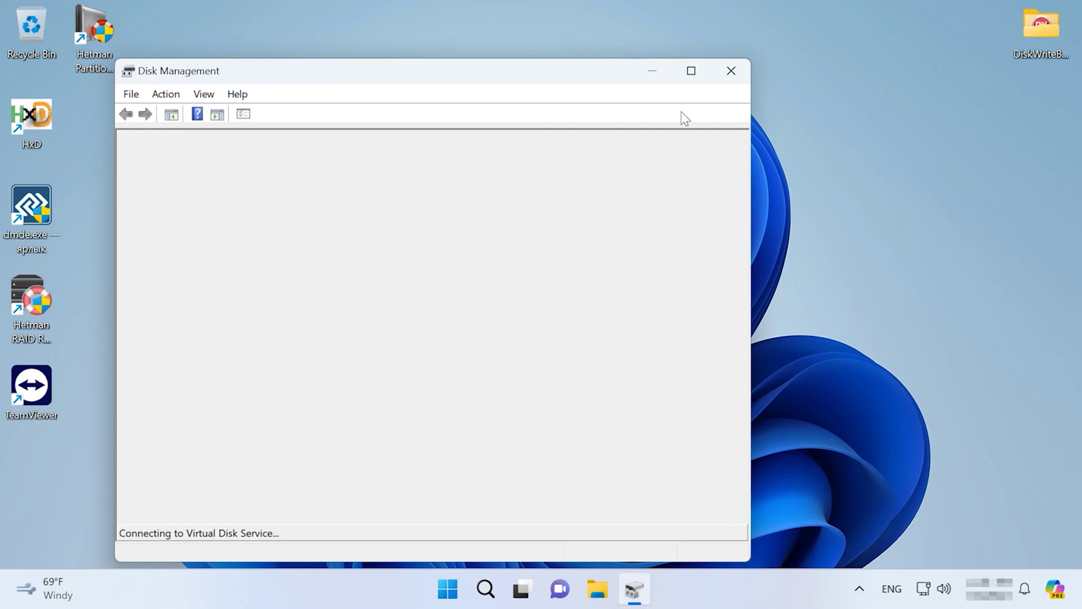
left_click(691, 71)
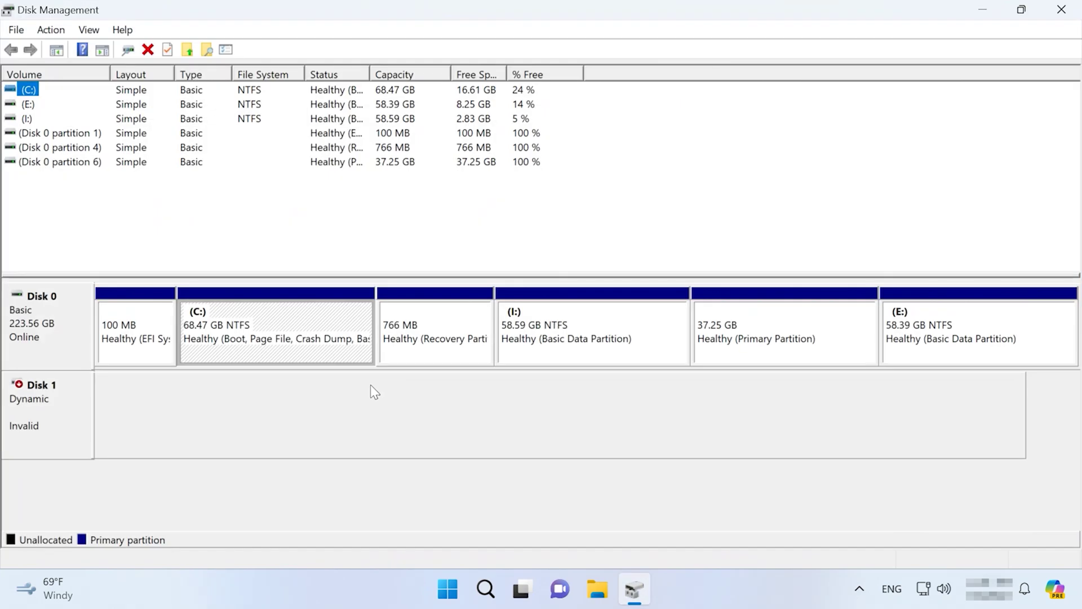
left_click(29, 412)
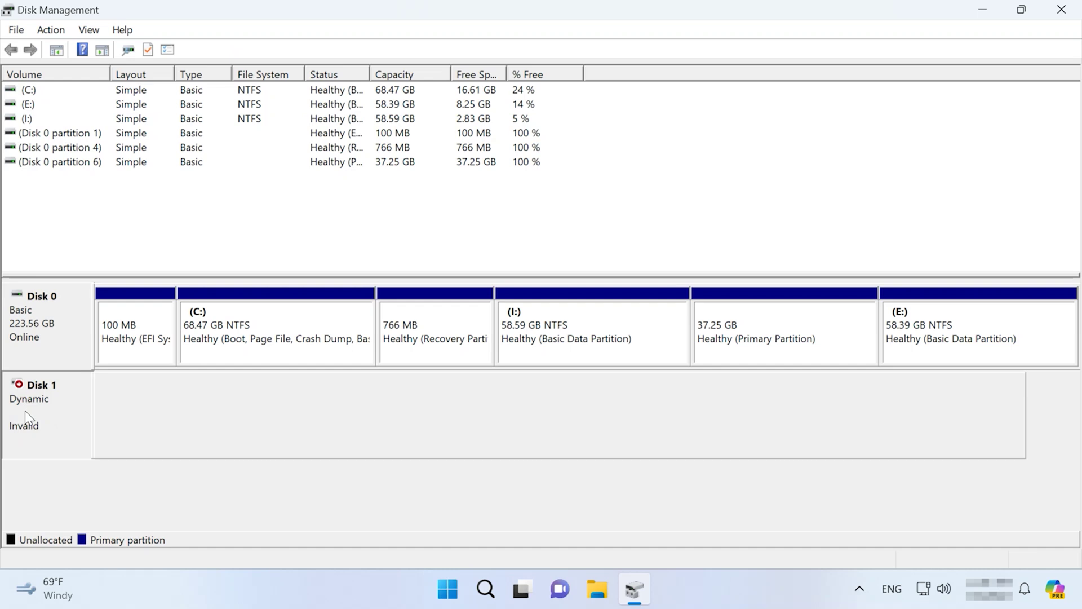
right_click(45, 411)
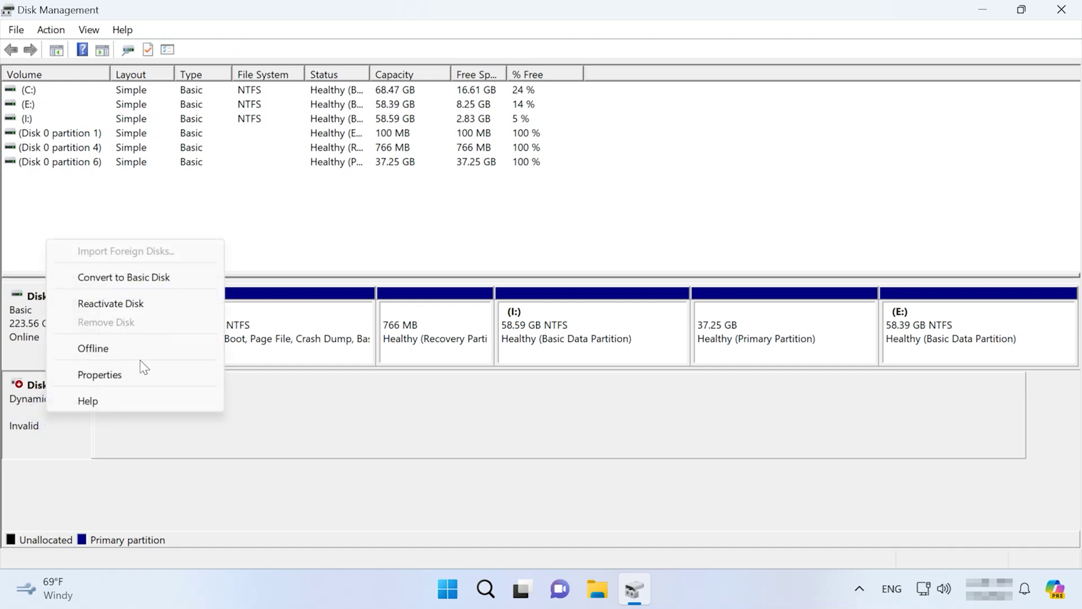
left_click(287, 471)
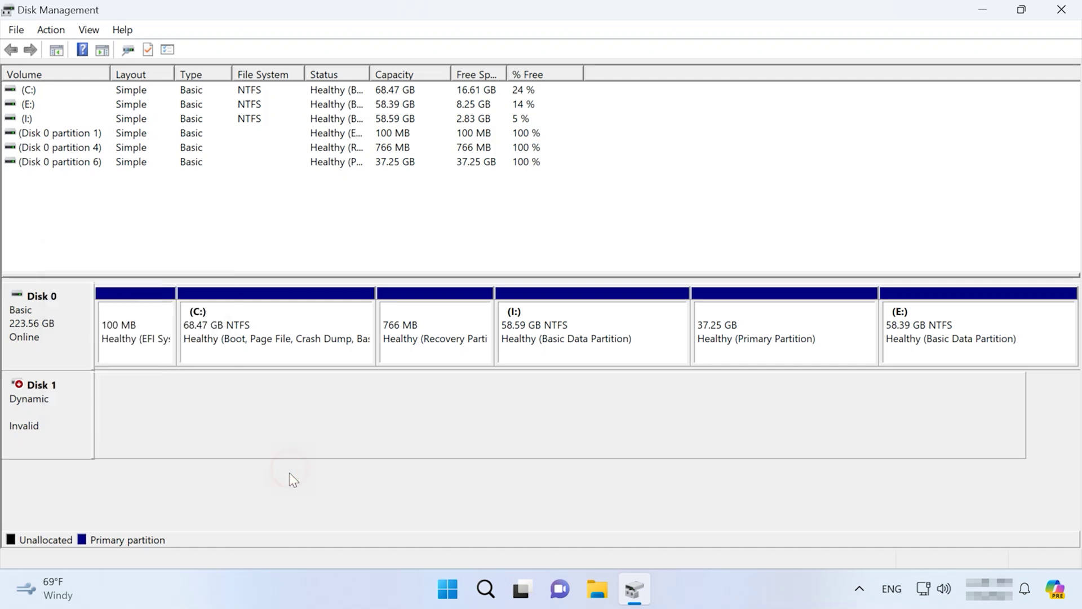
Step: Open Command Prompt as administrator in a maximized window and start diskpart
left_click(486, 590)
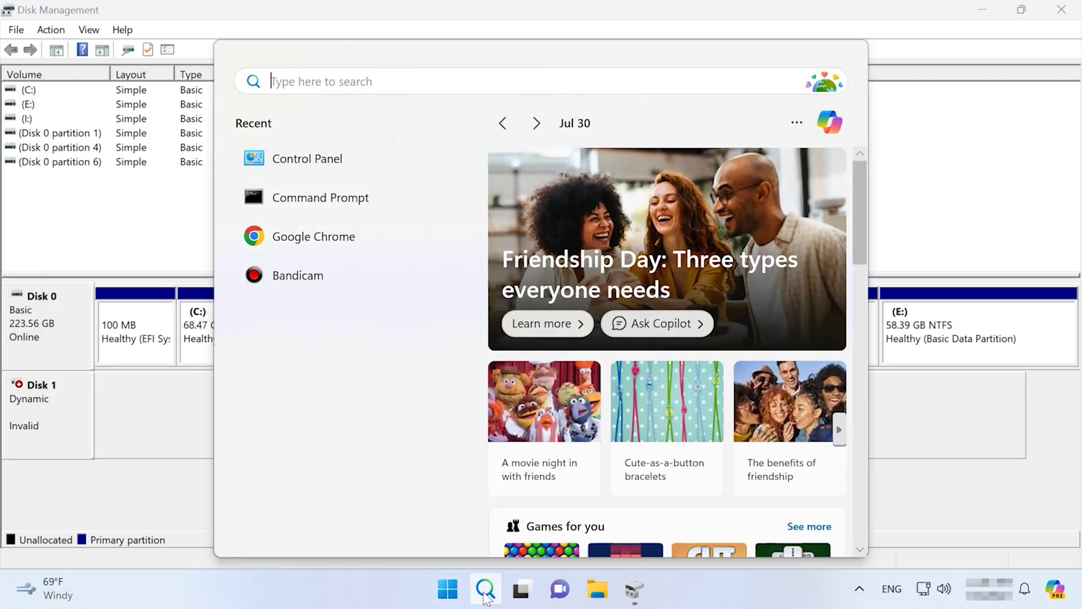
type("cmd")
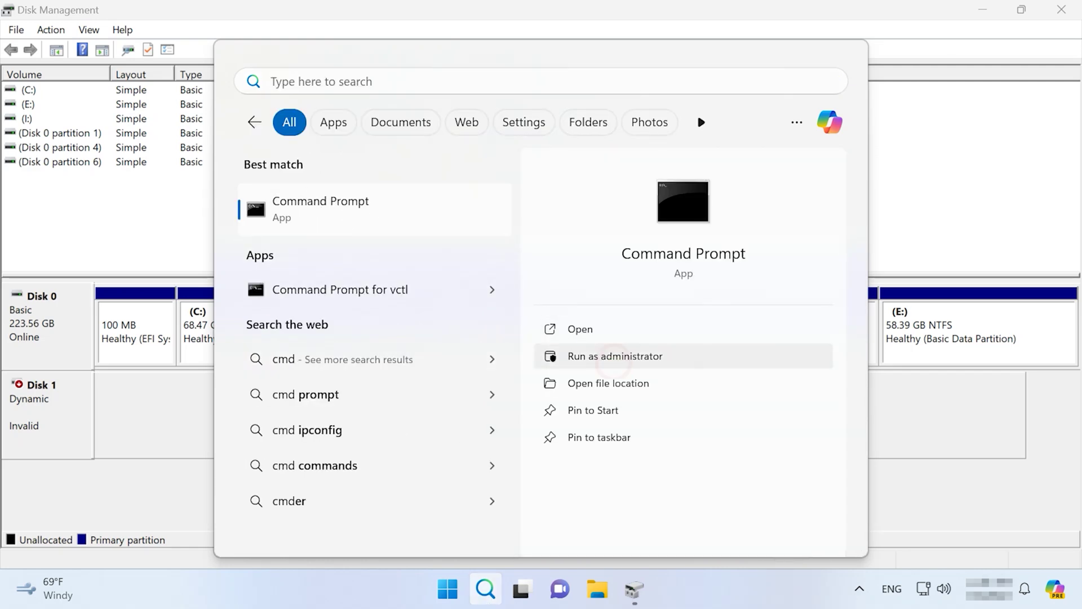
left_click(614, 356)
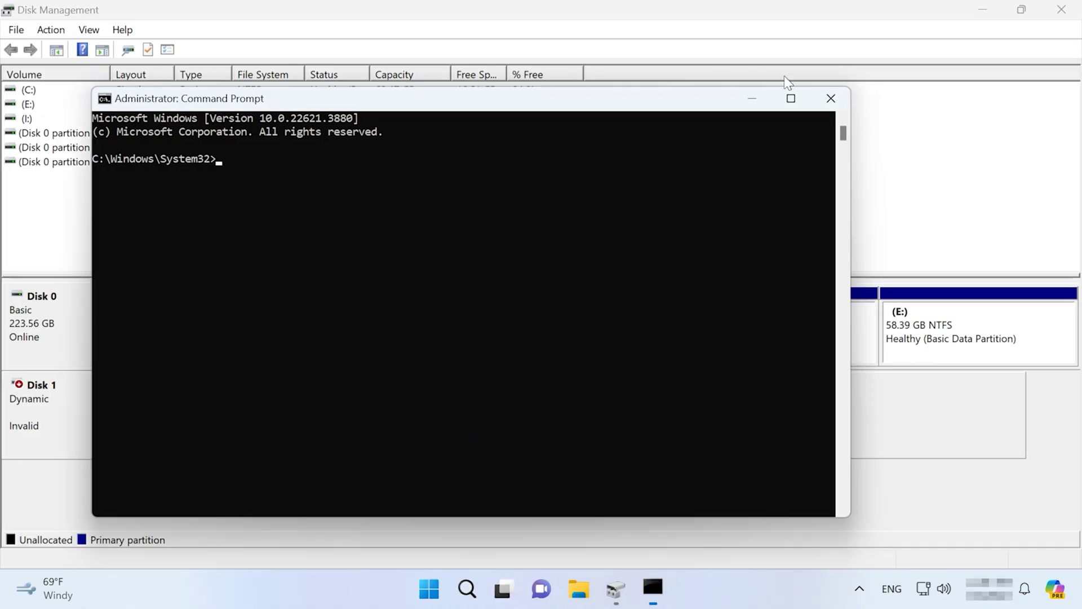
left_click(789, 97)
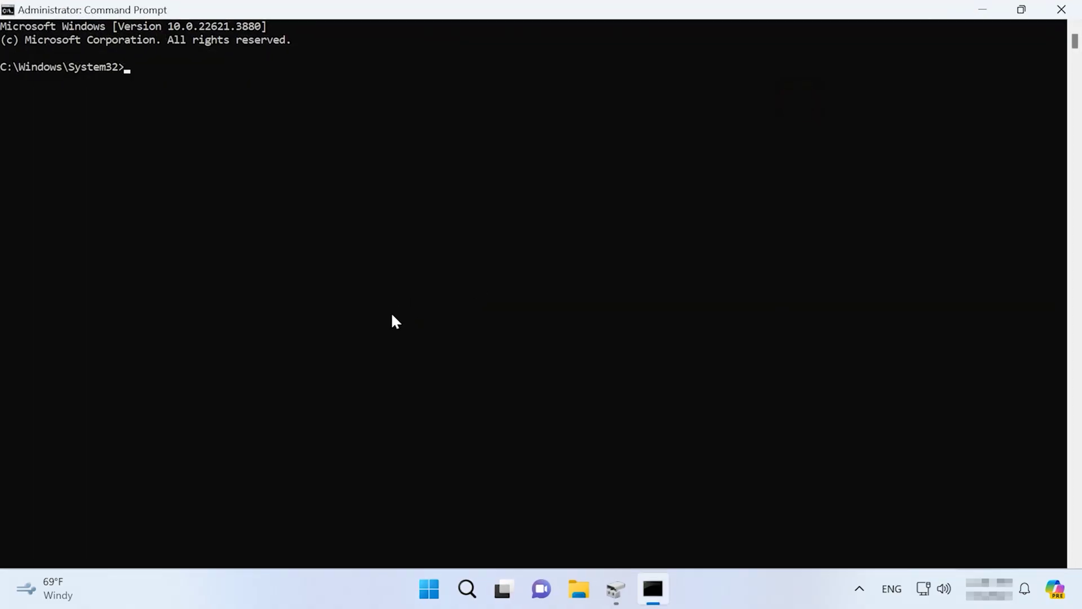
type("diskpart")
key("Return")
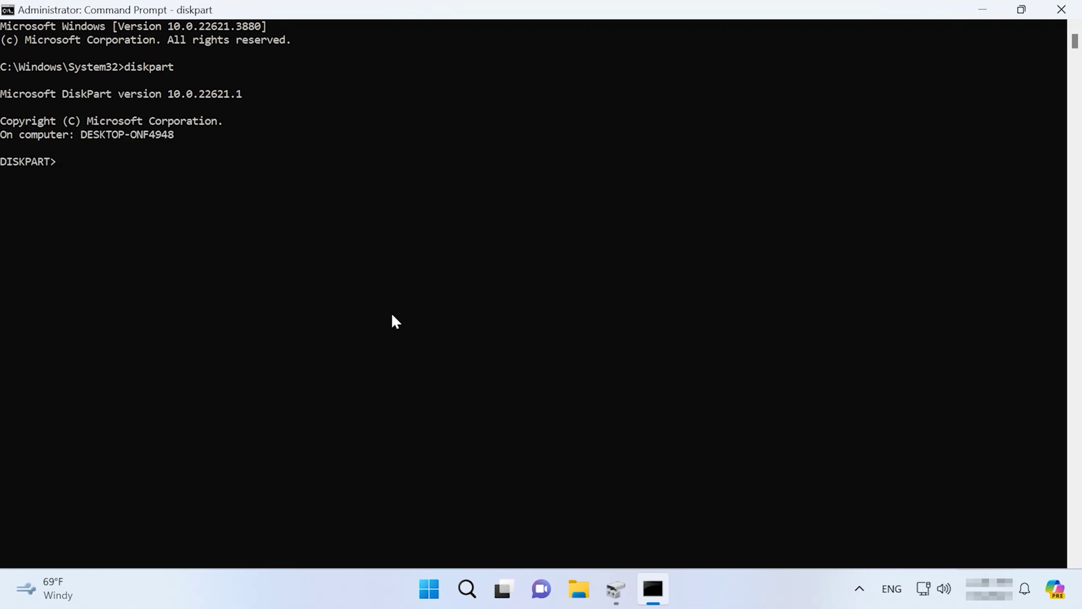
Step: Run list disk in DiskPart, select disk 1 and try to bring it online with the online disk command
type("list disk")
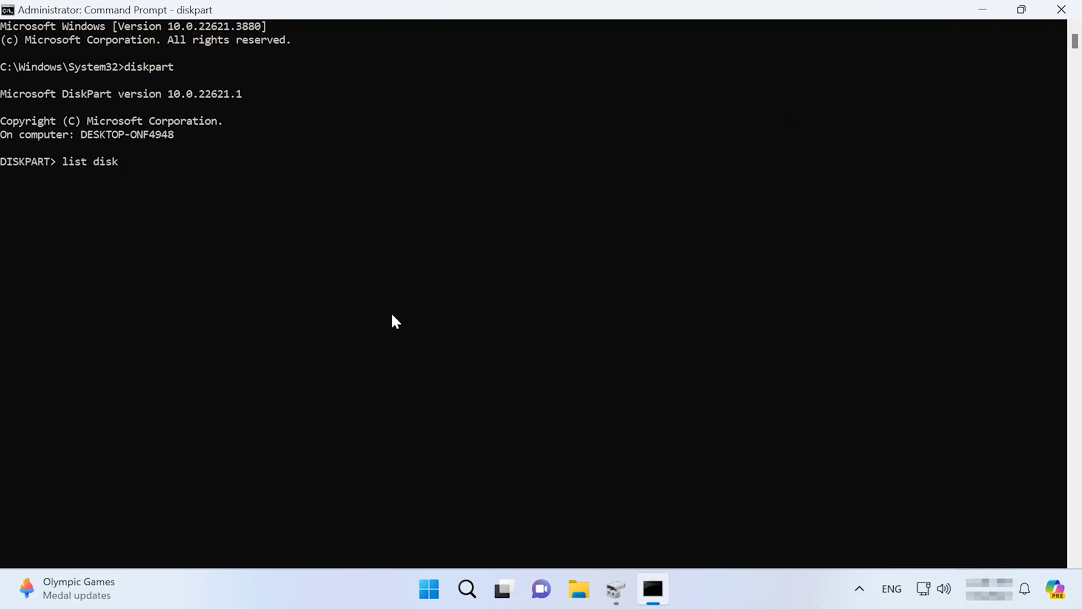
key("Return")
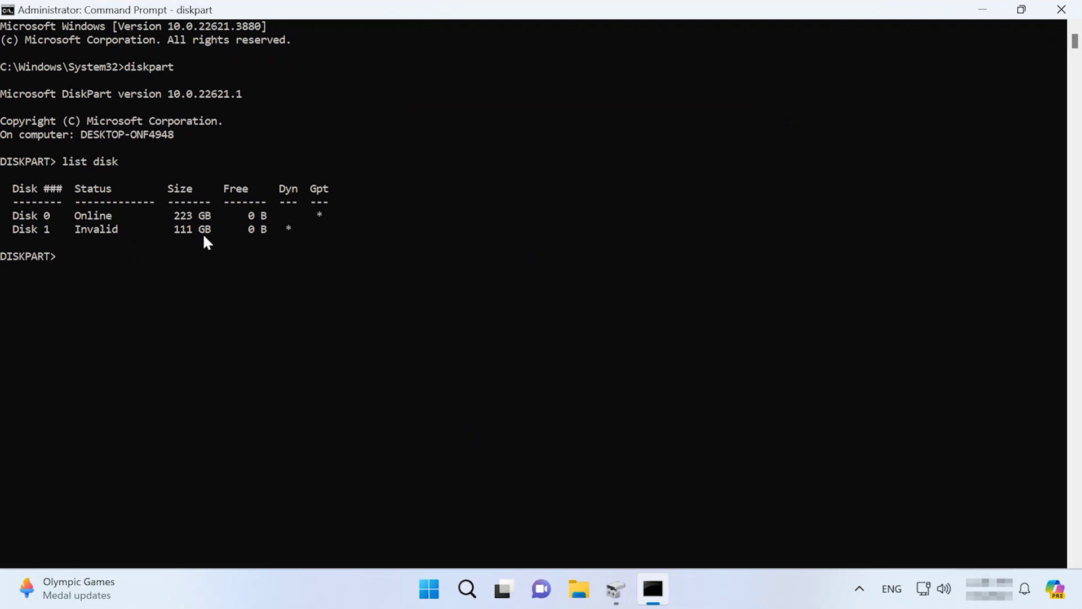
type("select disk 1")
key("Return")
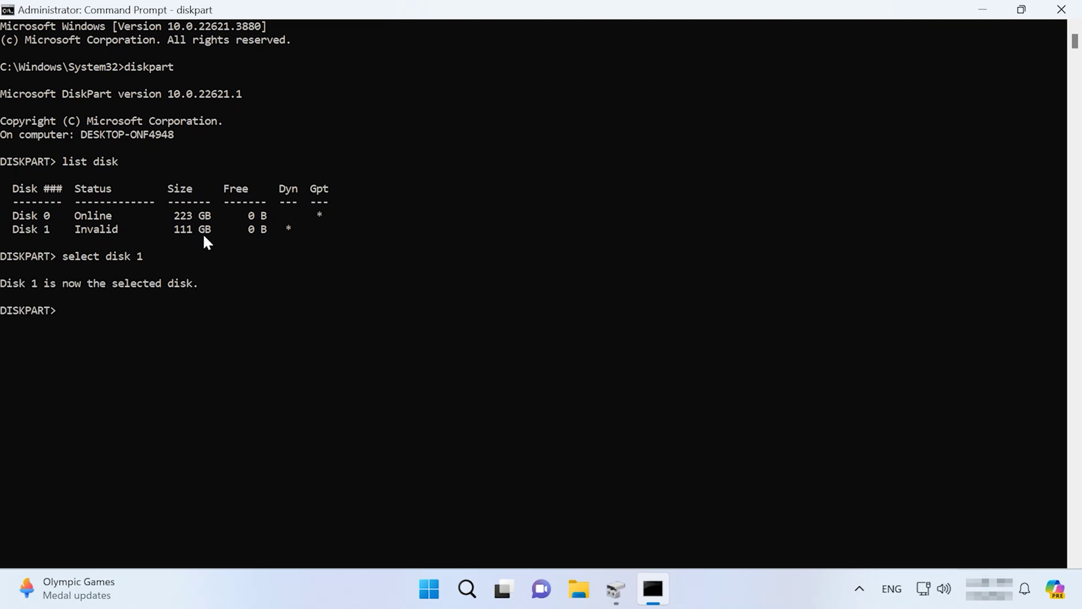
type("online disk")
key("Return")
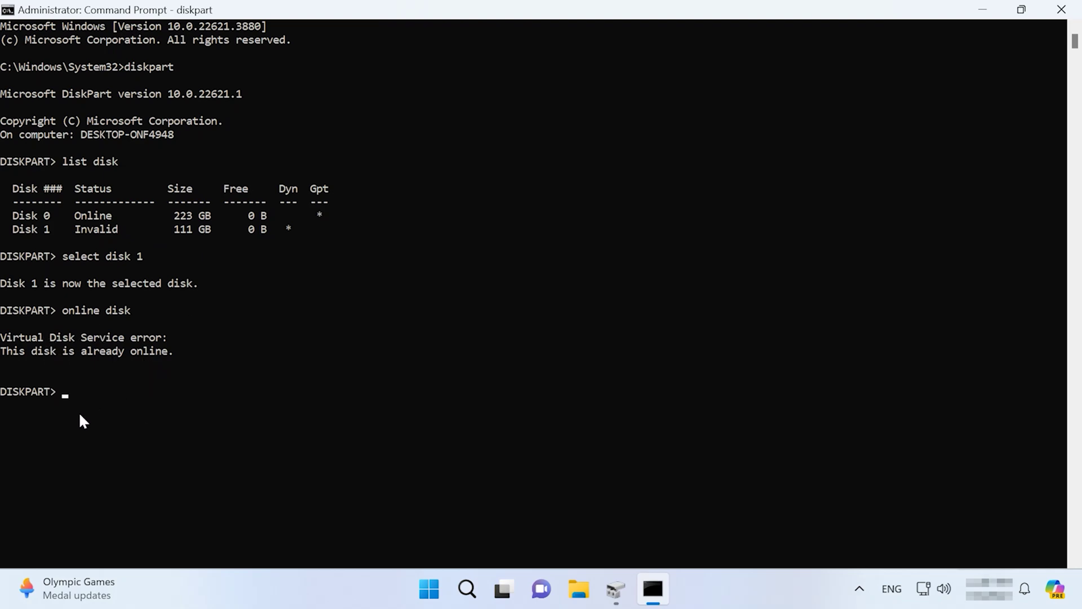
left_click(1062, 10)
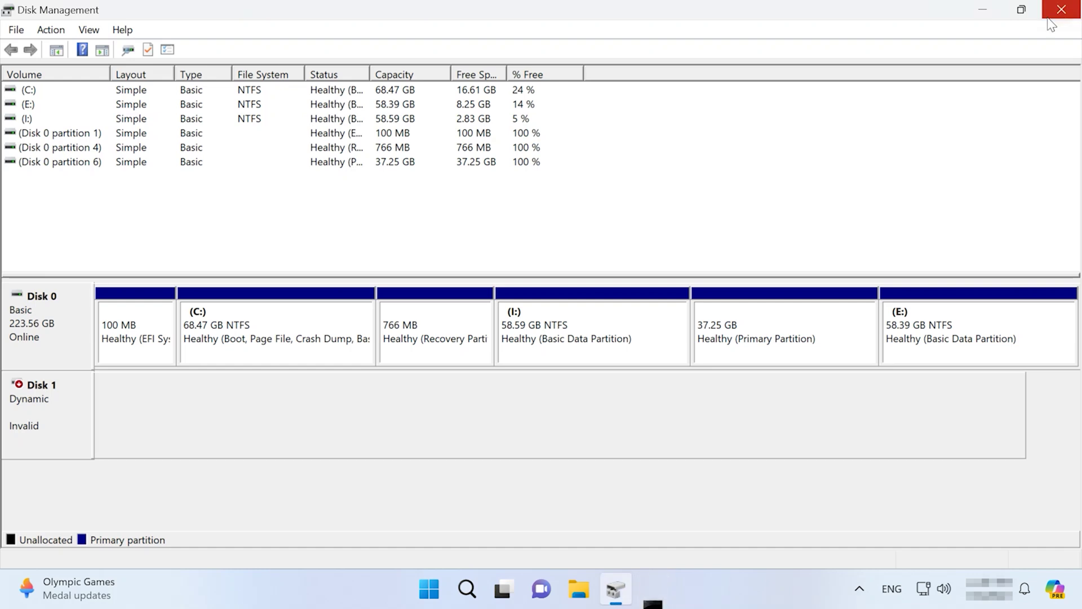
right_click(47, 406)
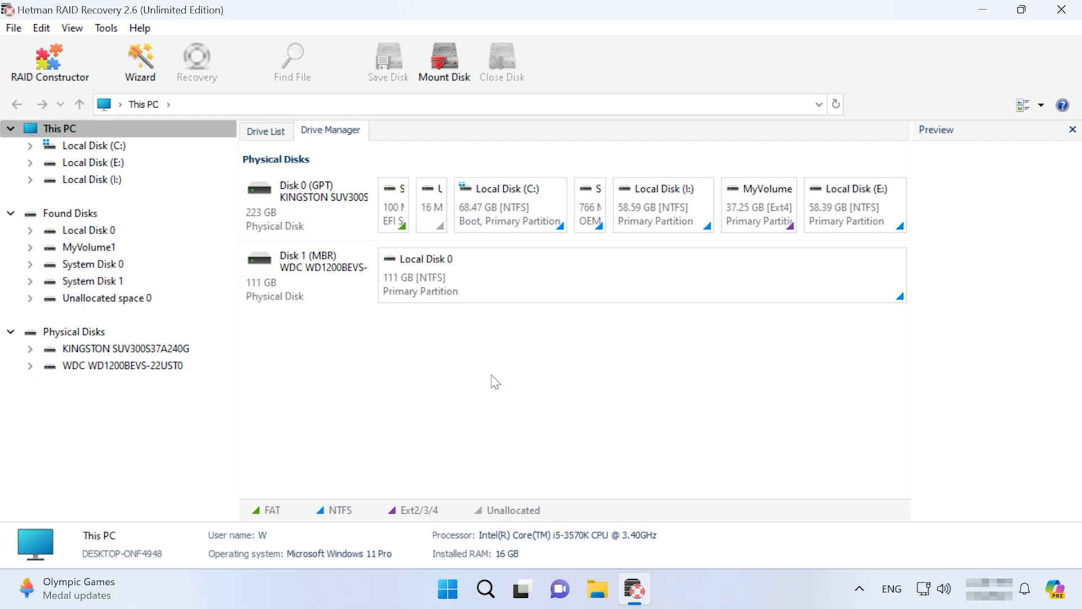
Step: In Hetman RAID Recovery, open the Local Disk 0 partition of Disk 1 and choose Fast scan as the analysis type
left_click(307, 270)
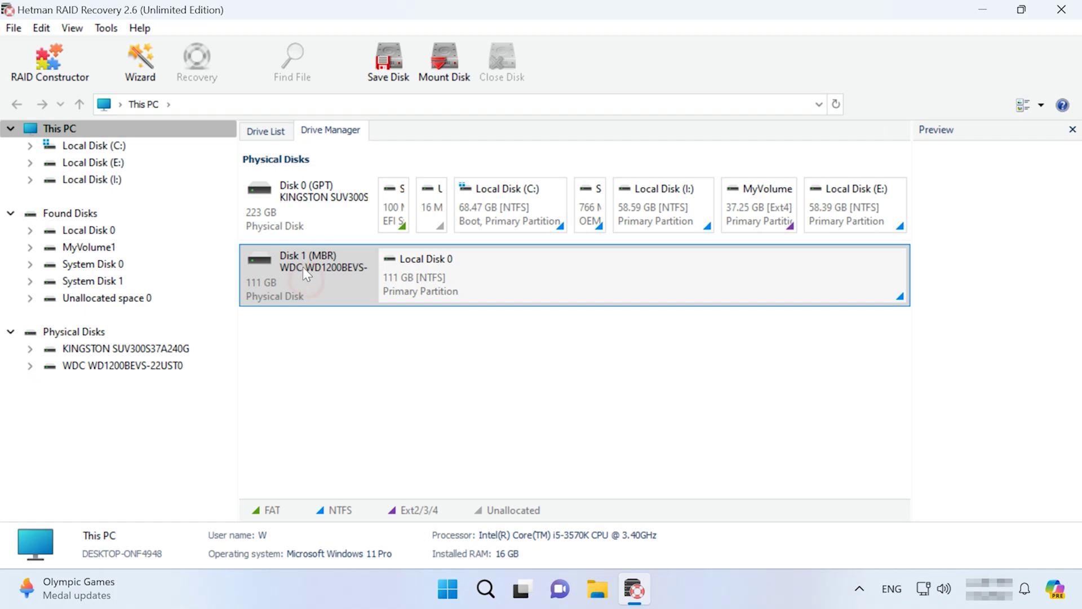
right_click(584, 274)
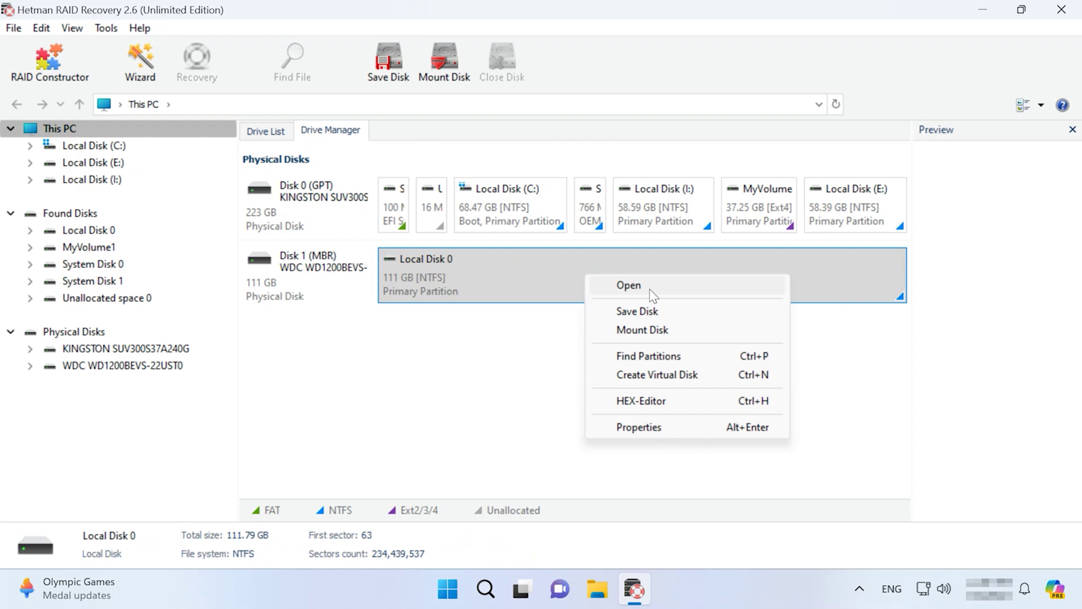
left_click(652, 285)
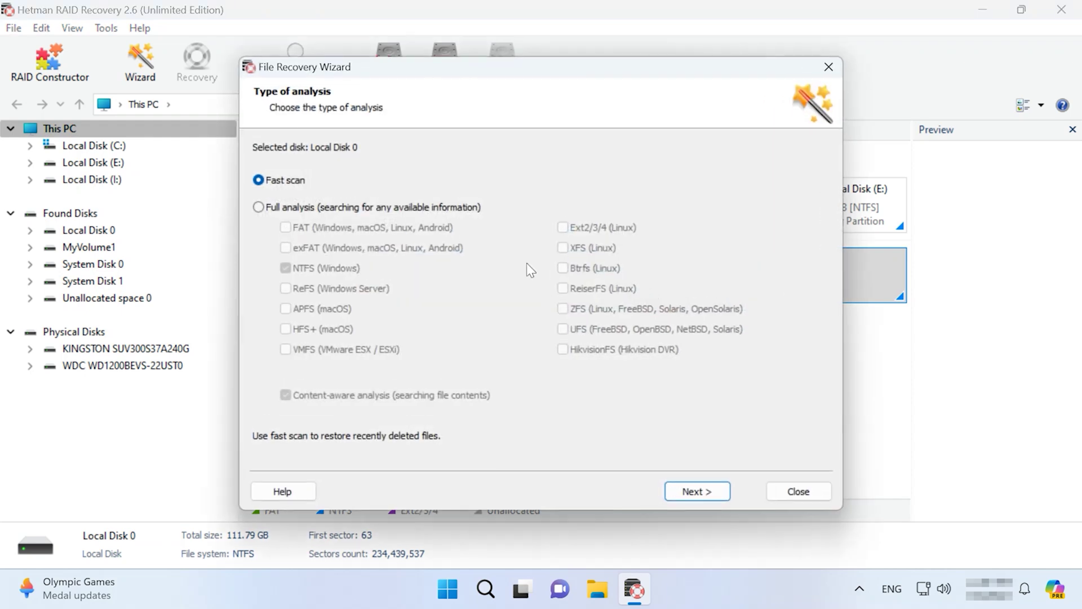
left_click(288, 207)
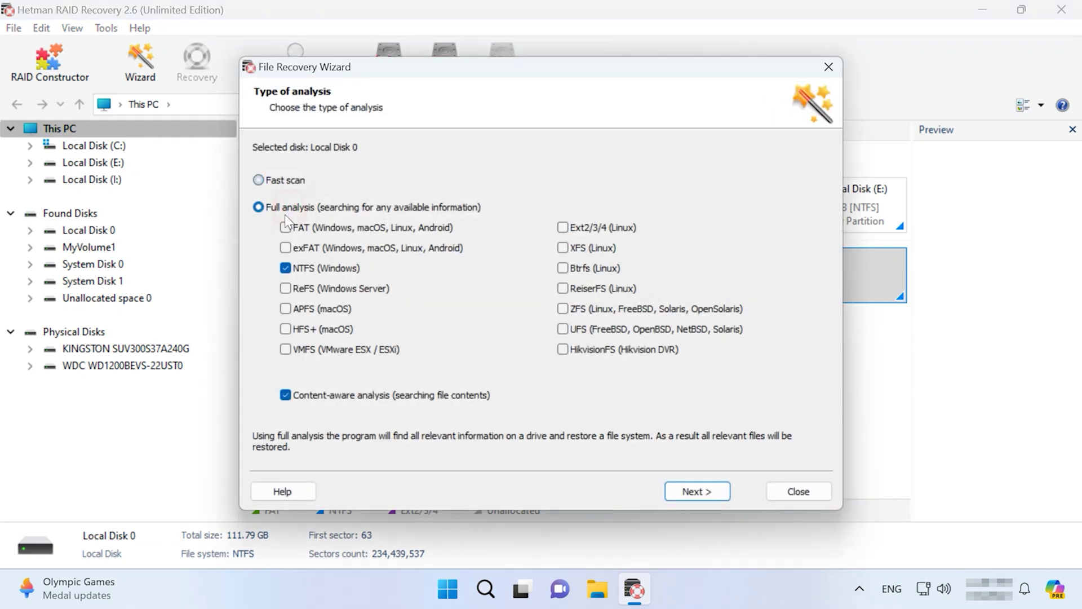
left_click(287, 181)
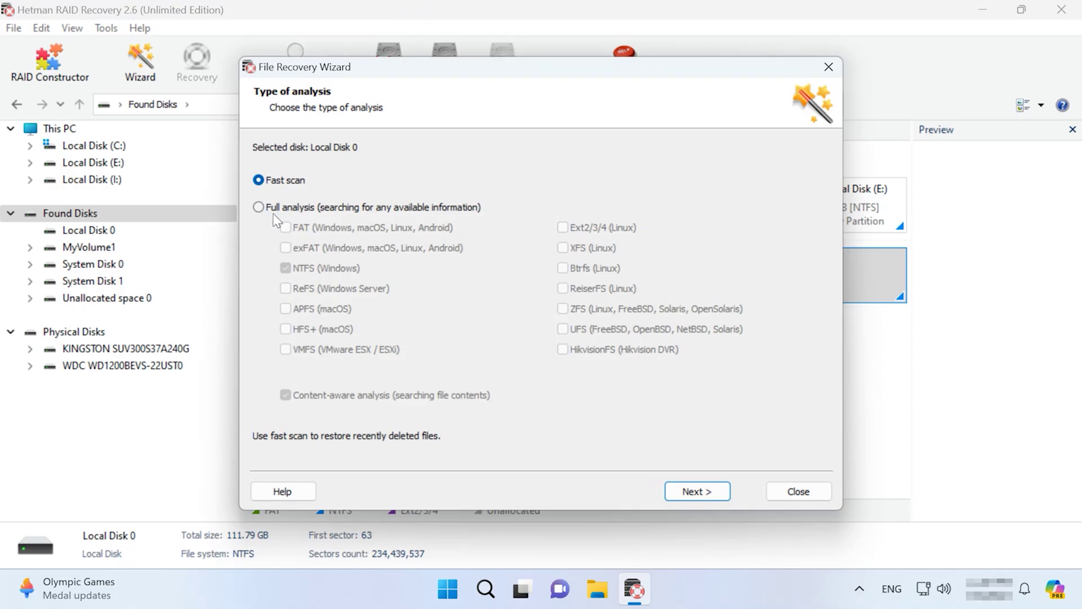
Step: Run a full analysis of Local Disk 0 for the NTFS file system with content-aware analysis turned off
left_click(271, 208)
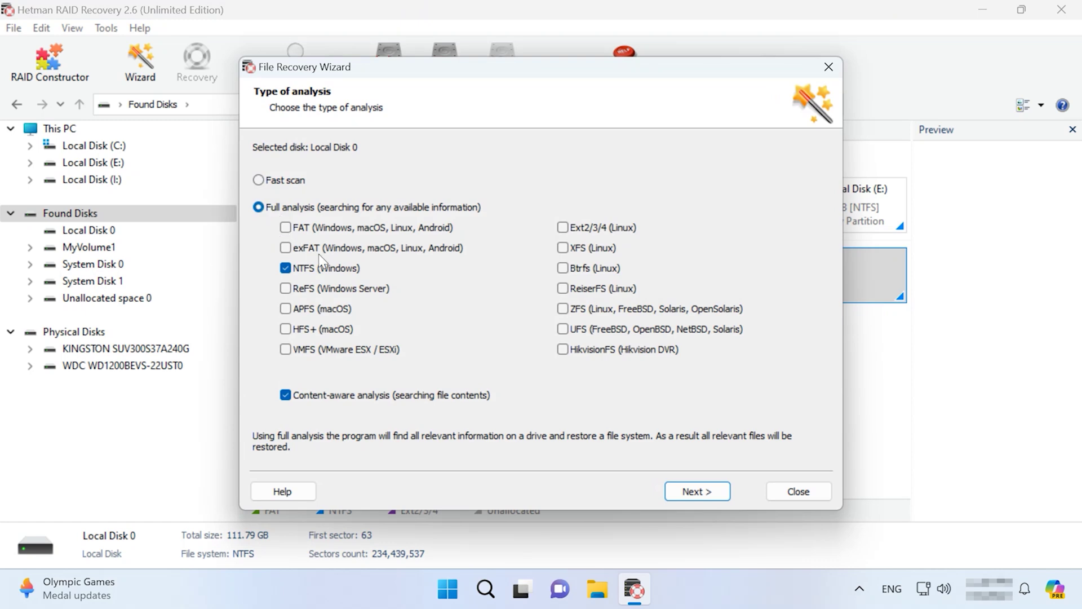
left_click(293, 396)
left_click(709, 492)
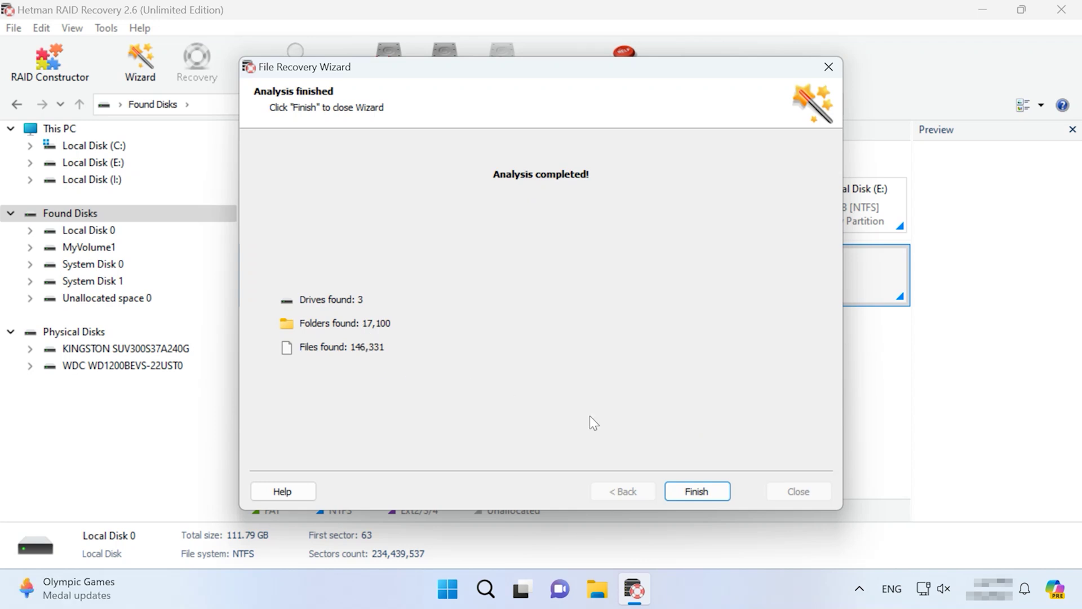
left_click(695, 498)
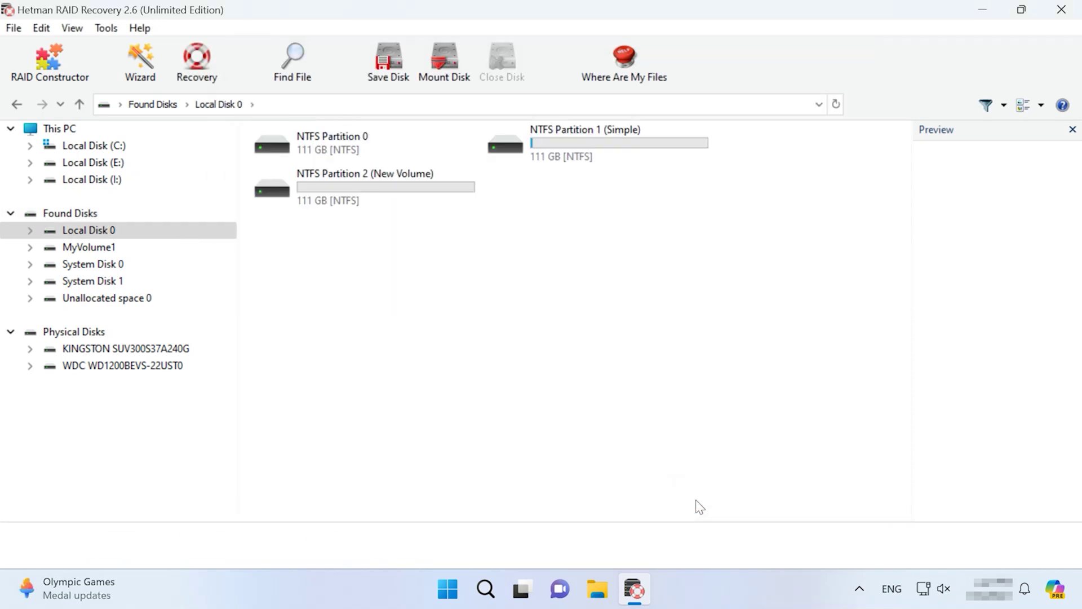
Step: Open the Car folder in NTFS Partition 1 (Simple) and look through its images
double_click(594, 137)
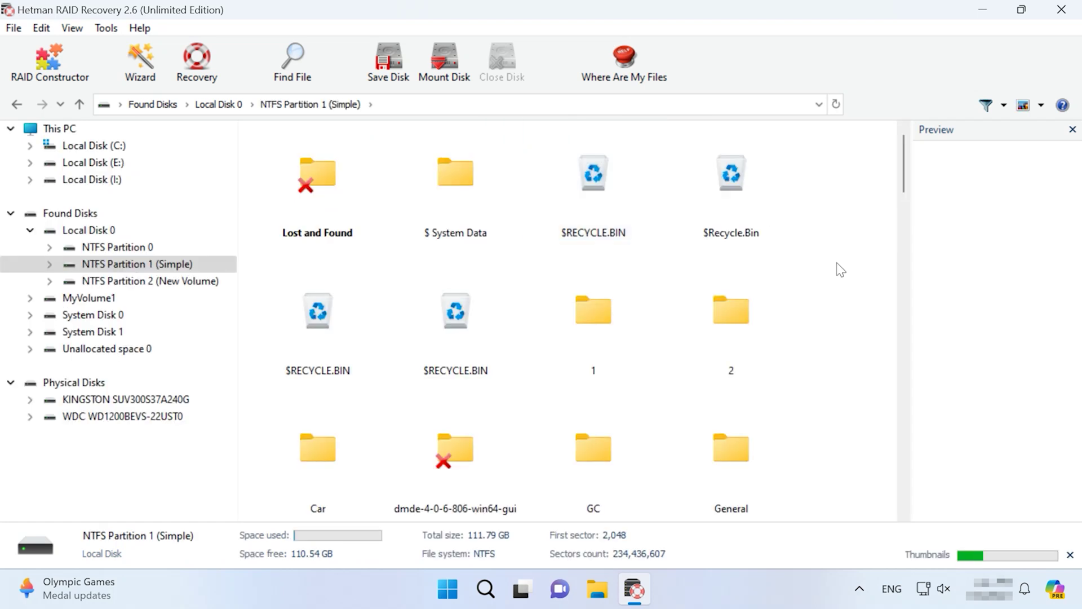
double_click(326, 455)
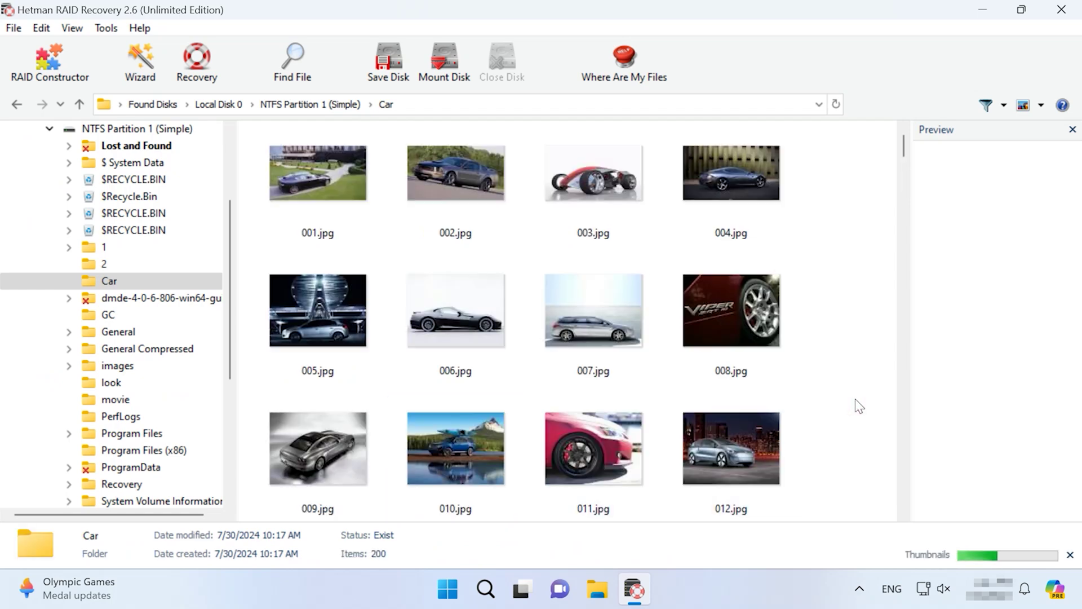
scroll(858, 405, "down", 15)
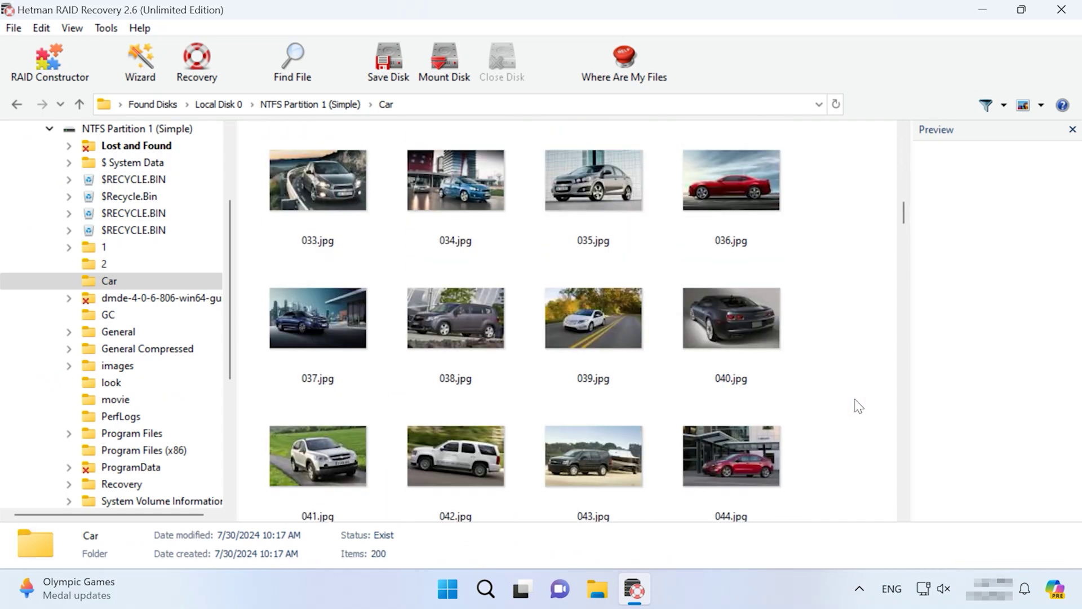
scroll(858, 406, "up", 15)
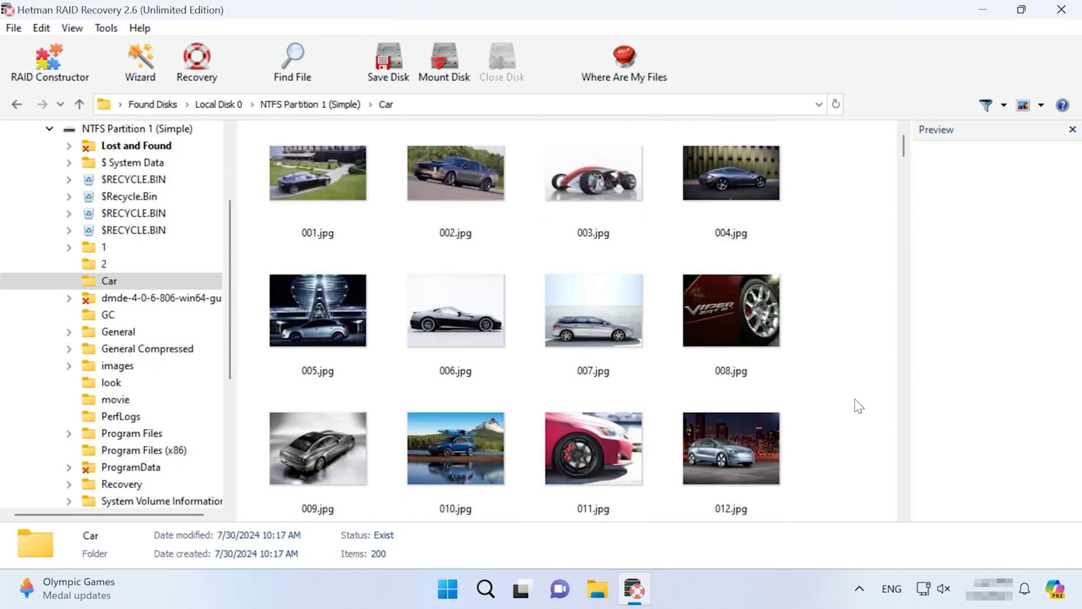
Step: Recover the images 001.jpg to 008.jpg to the hard disk using the path C:\Recovery files\
left_click_drag(848, 151, 307, 318)
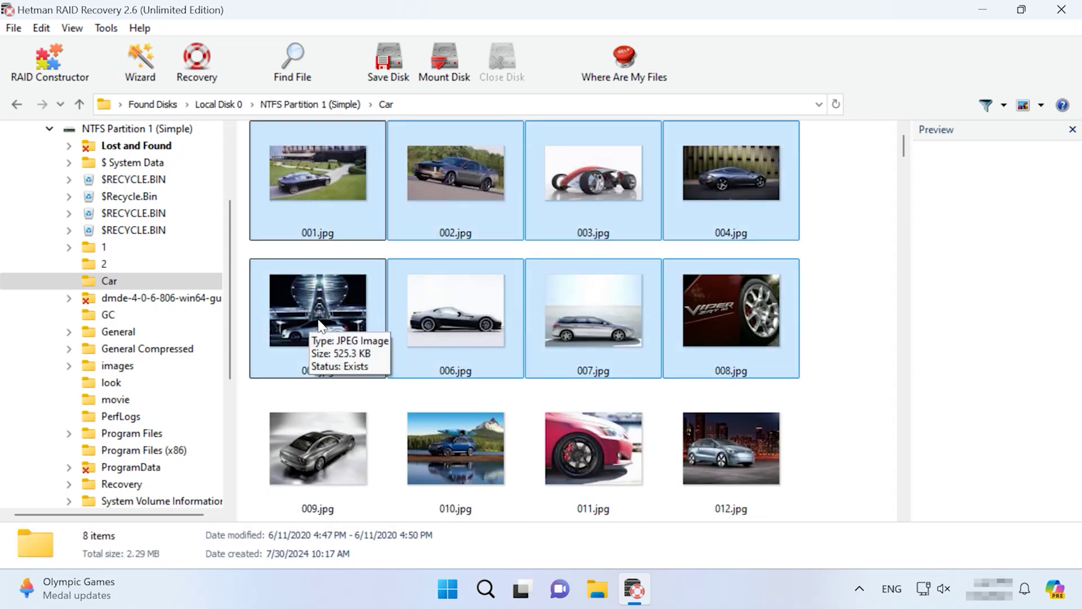
left_click(190, 82)
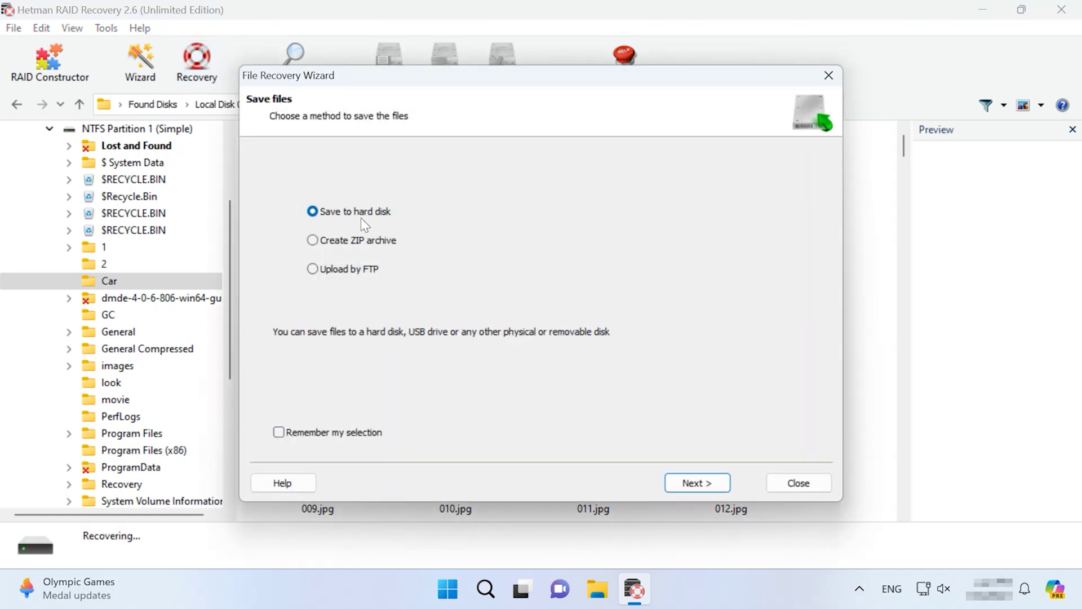
left_click(704, 480)
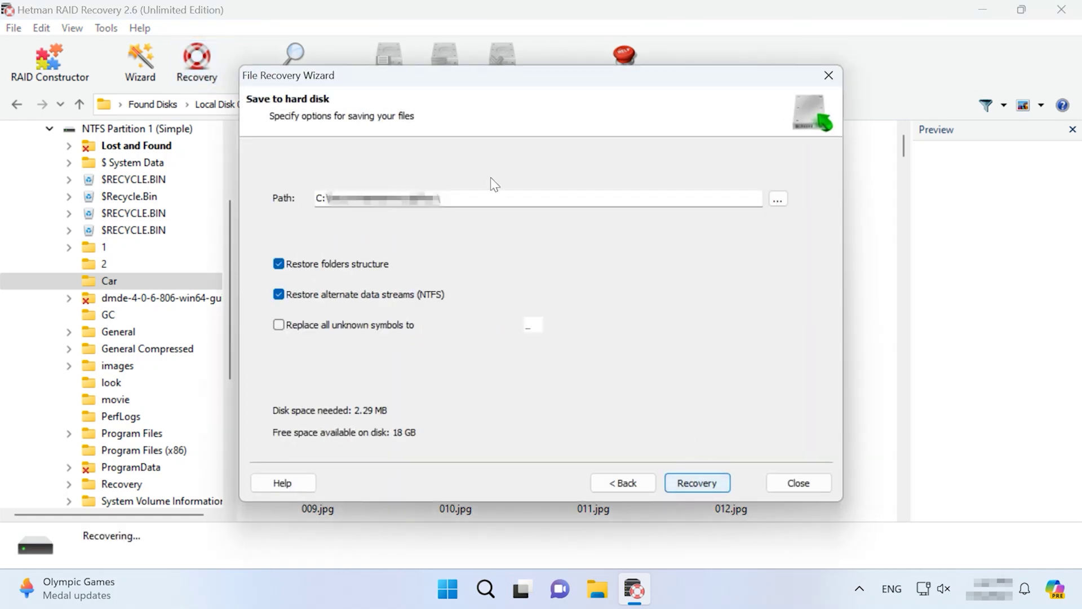
left_click_drag(435, 200, 332, 196)
type("R\\")
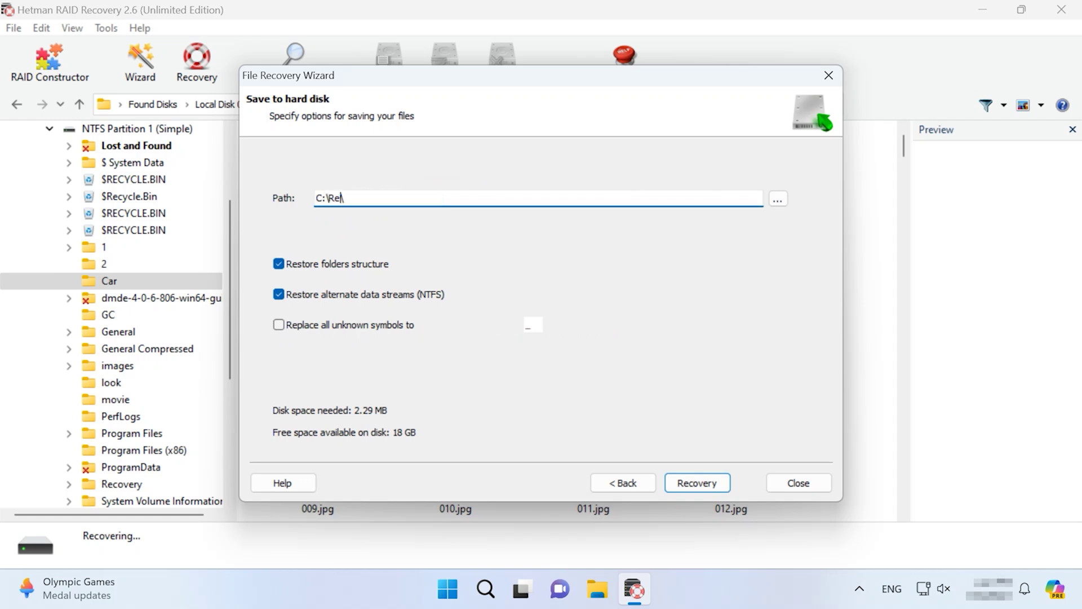
type("ecovery files\\")
left_click(697, 483)
left_click(697, 488)
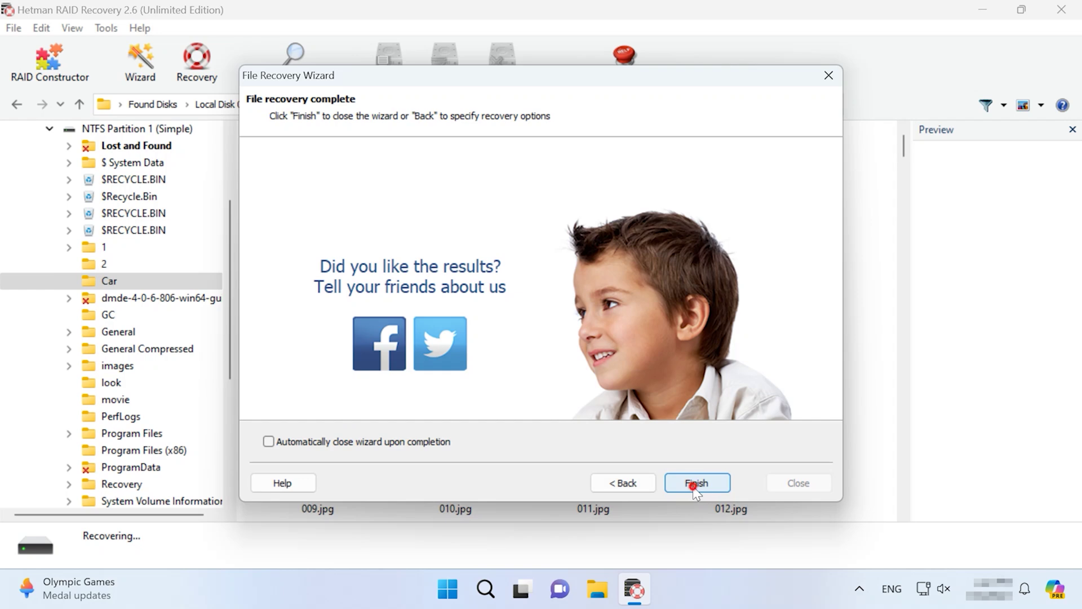
Step: Switch to File Explorer and open the Recovery files folder on Local Disk (C:) to check the recovered images
left_click(597, 589)
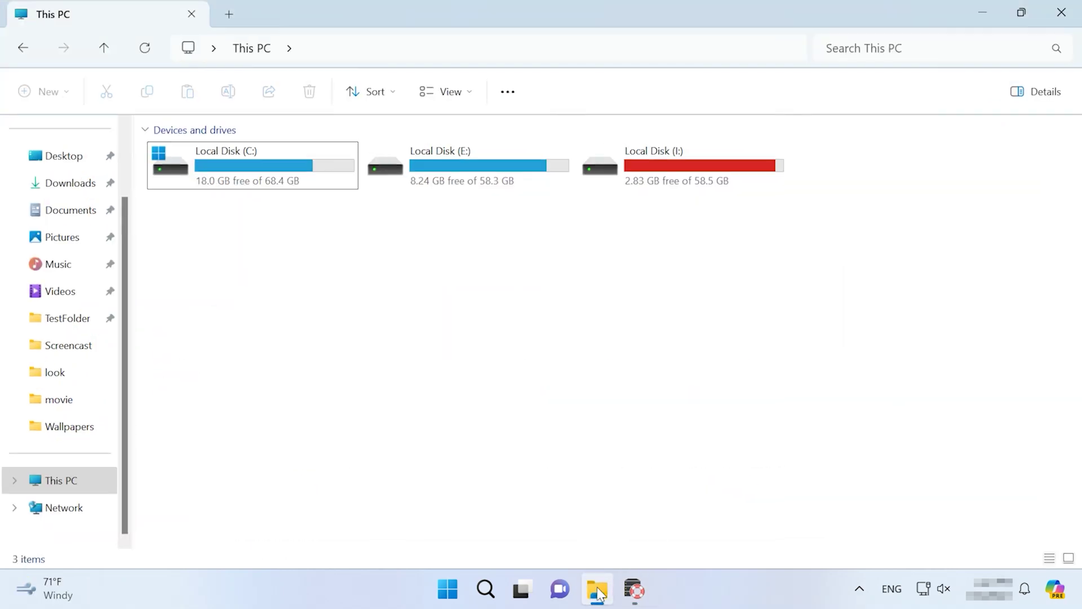
double_click(281, 168)
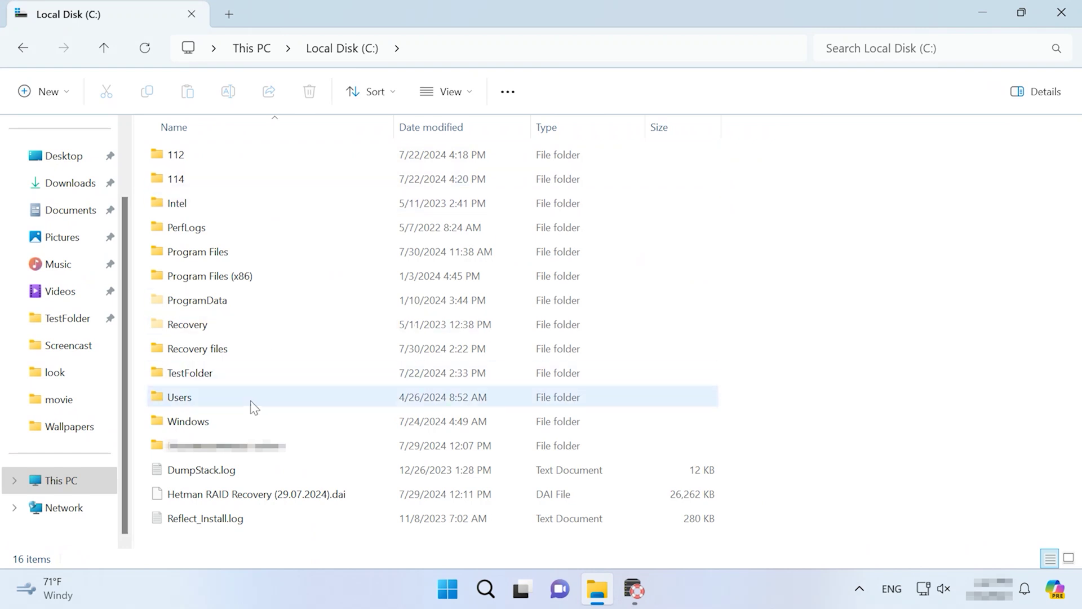
double_click(214, 352)
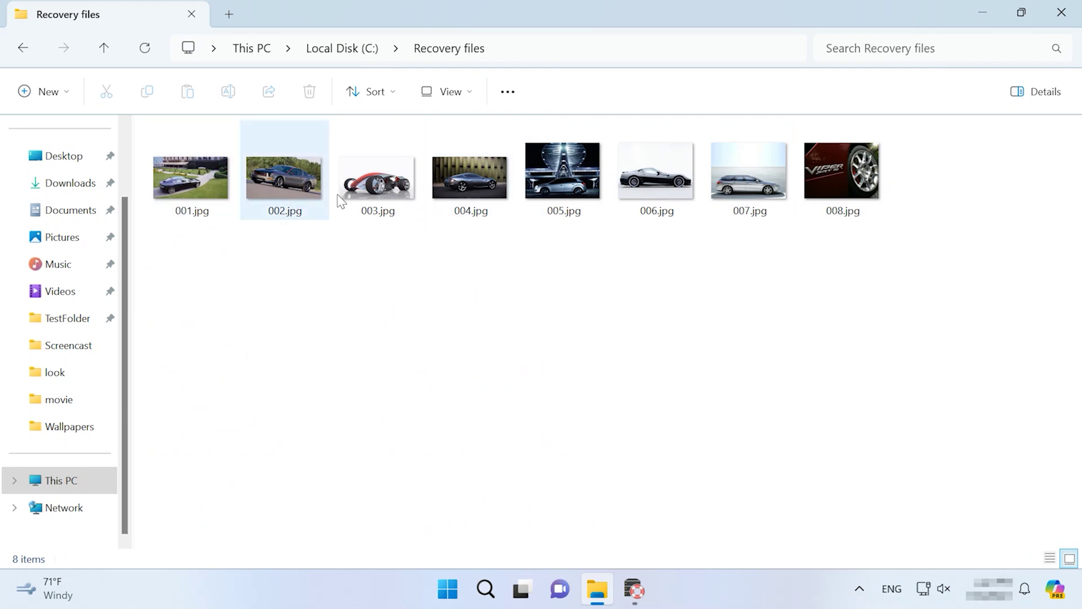
mouse_move(604, 195)
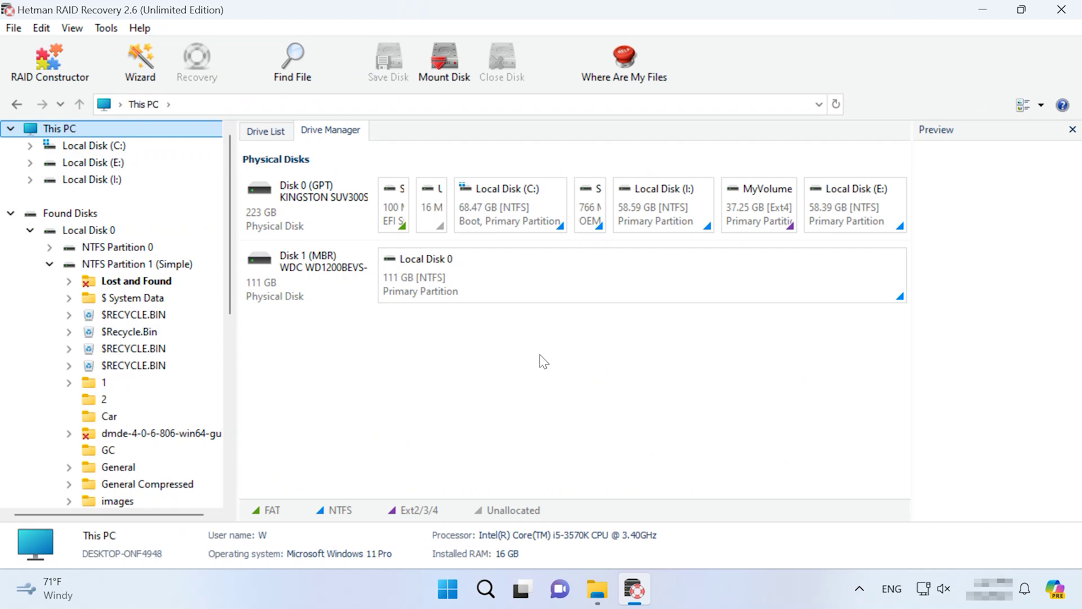
Step: In Hetman RAID Recovery, create a full image of physical Disk 1, saving it to the hard disk
left_click(328, 281)
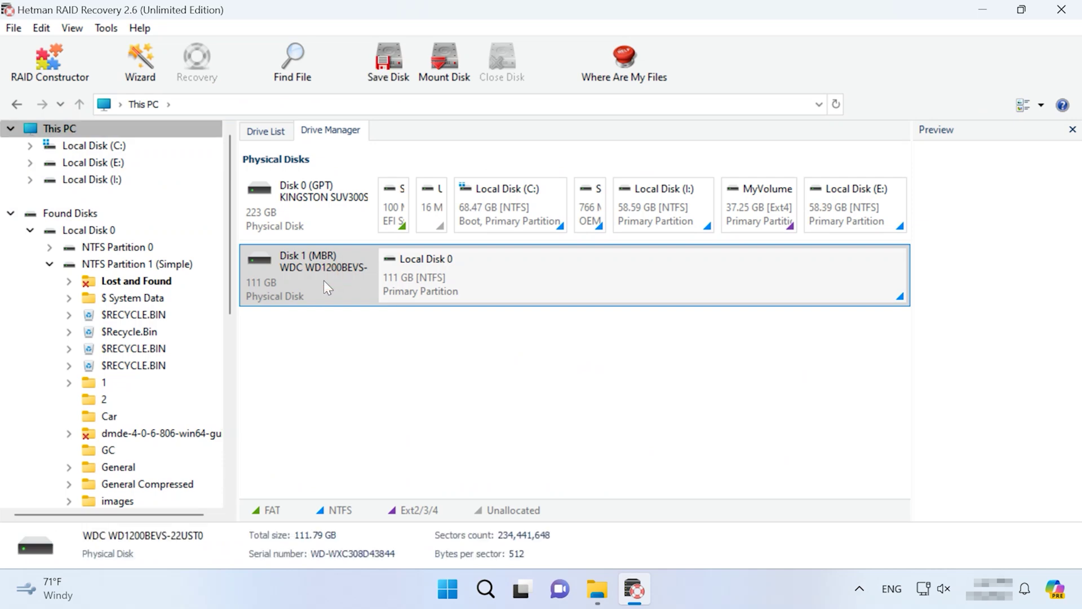
left_click(385, 79)
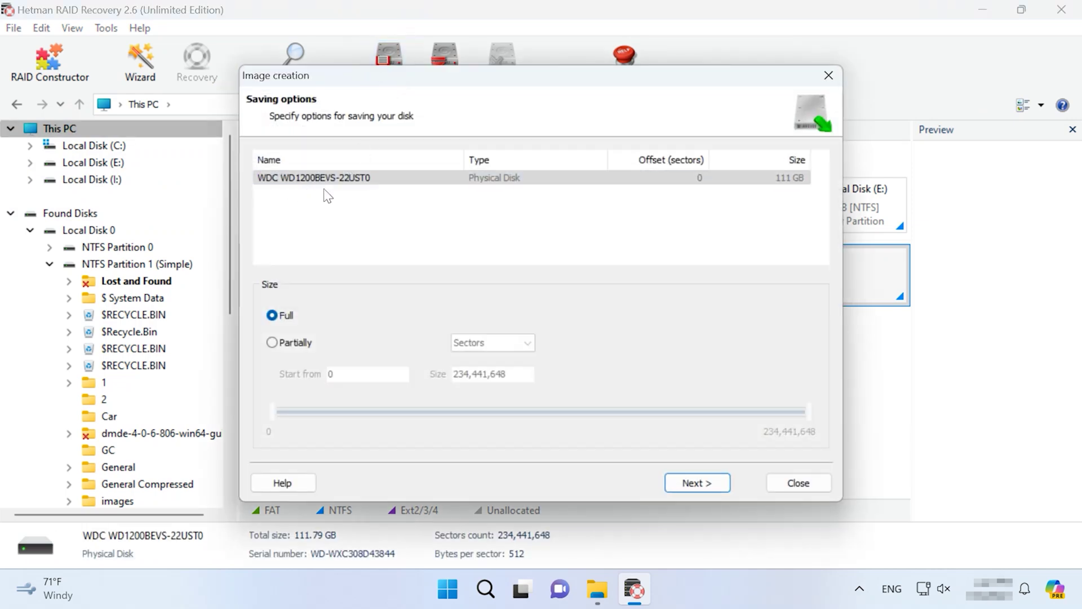
left_click(701, 483)
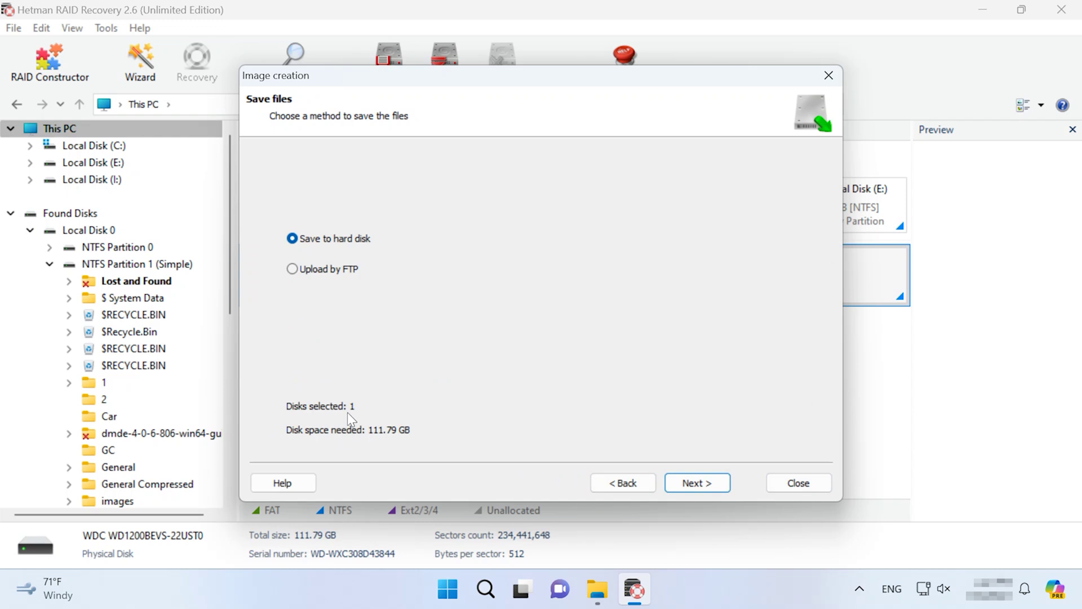
left_click(692, 485)
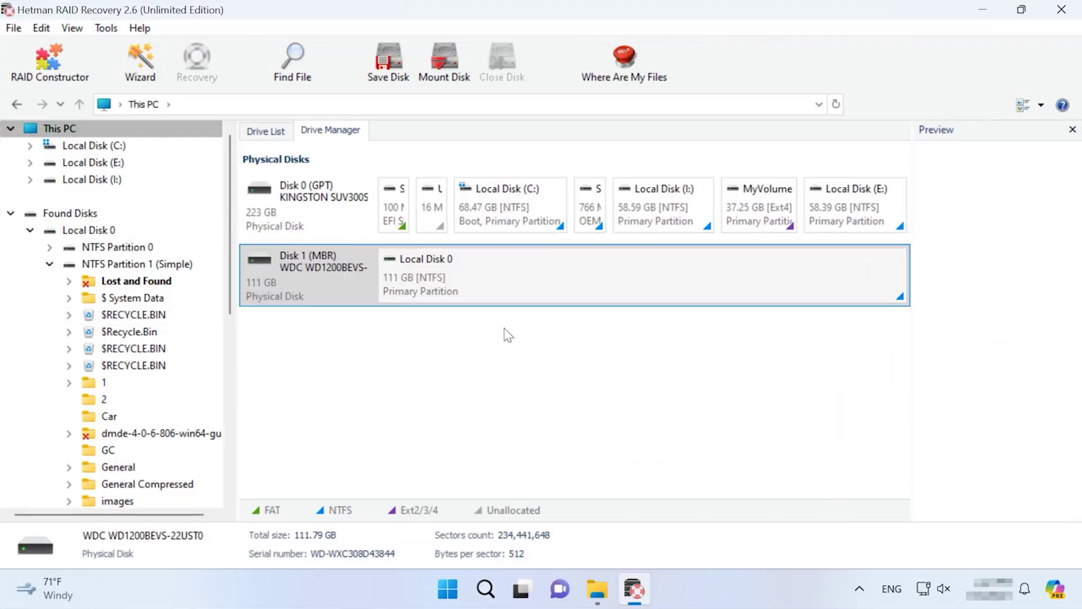
left_click(501, 332)
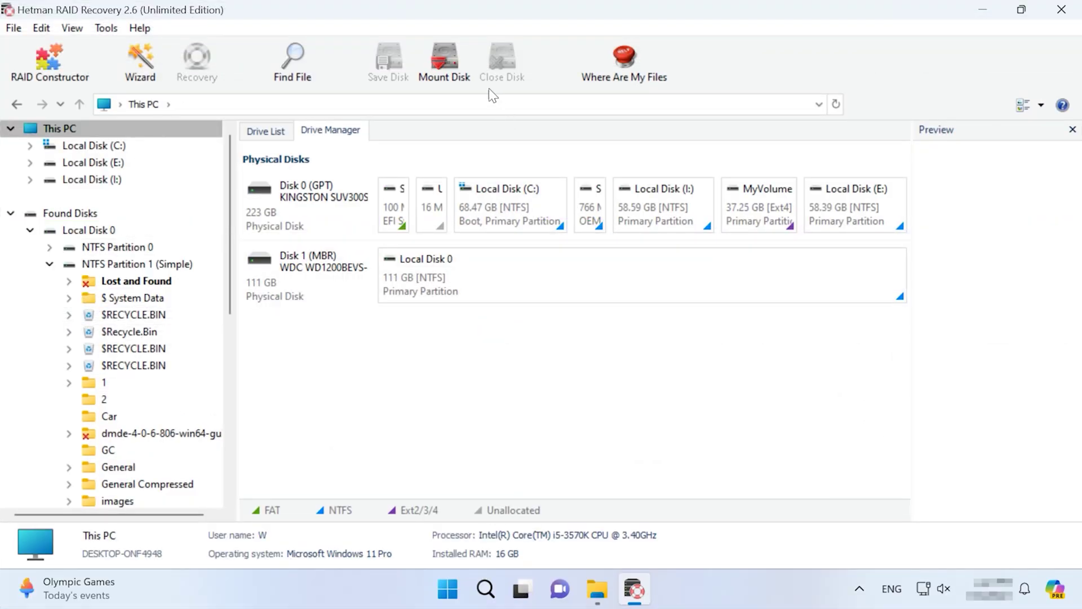
Step: Mount the RAW disk image WDC WD1200BEVS-22UST0.dsk
left_click(450, 77)
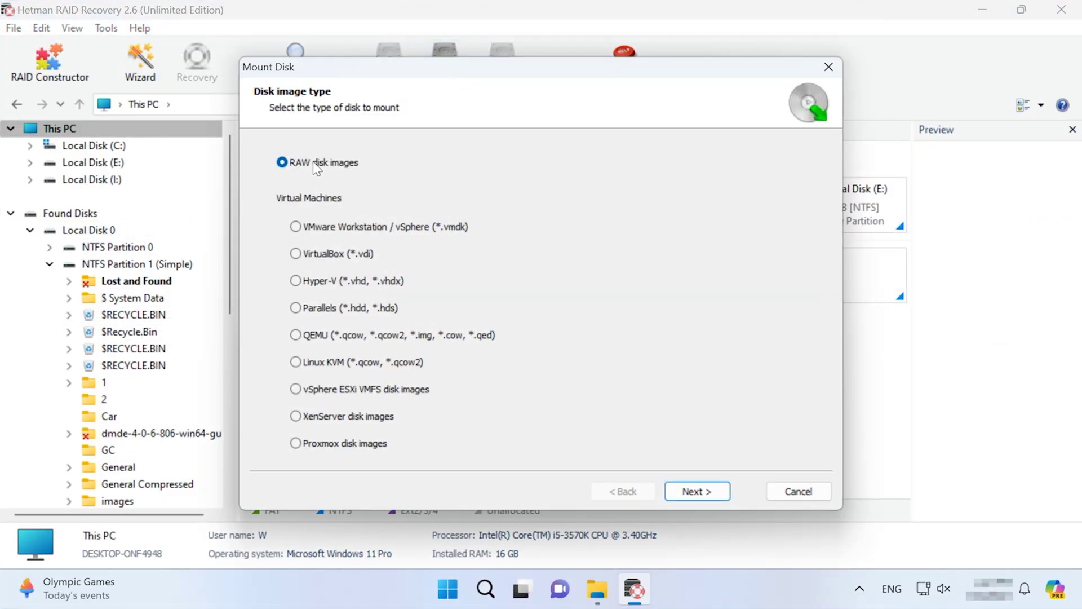
left_click(695, 492)
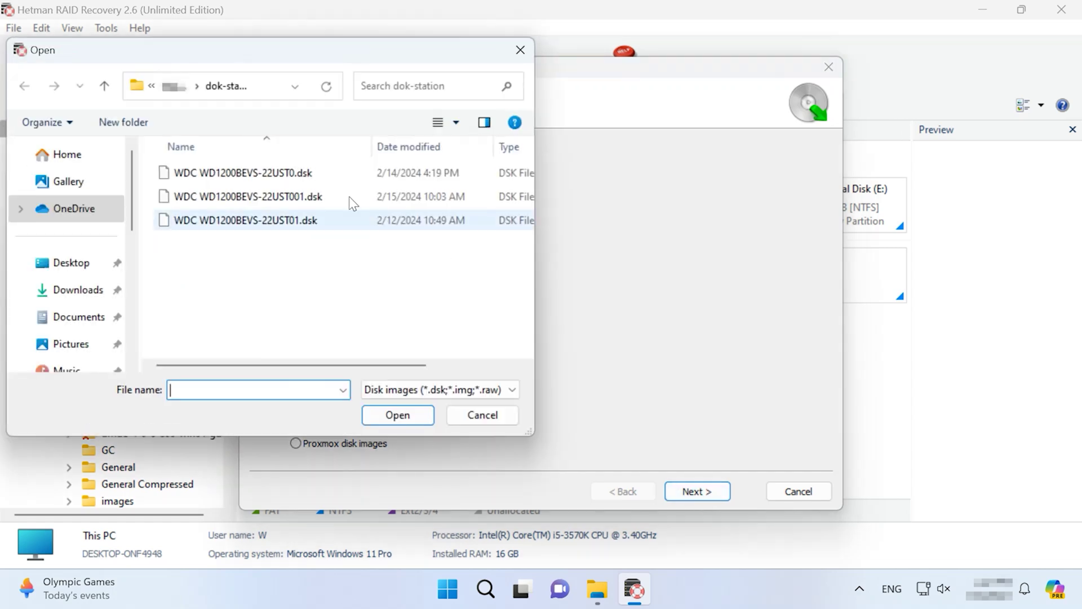
left_click(259, 173)
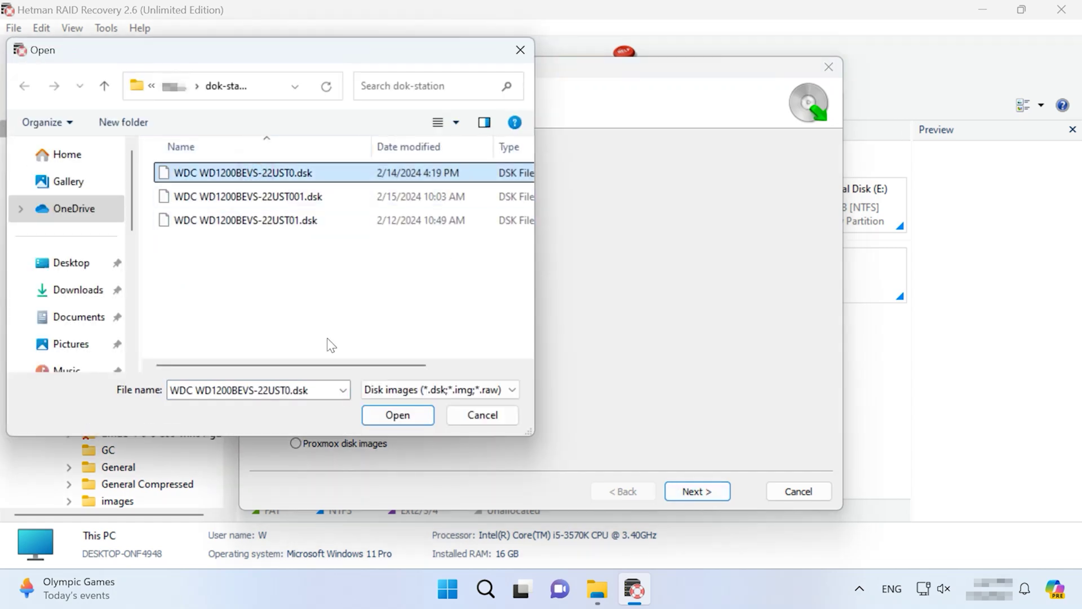
left_click(397, 415)
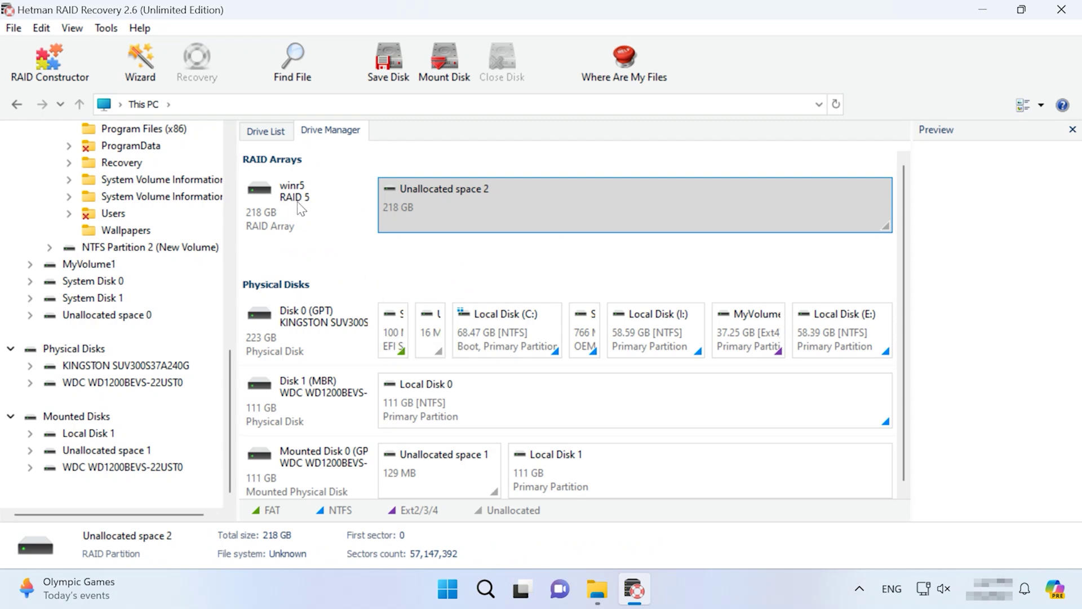
Step: Open Local Disk 1 of the mounted disk for full analysis, keeping only the NTFS file system and turning off content-aware analysis
scroll(403, 270, "down", 1)
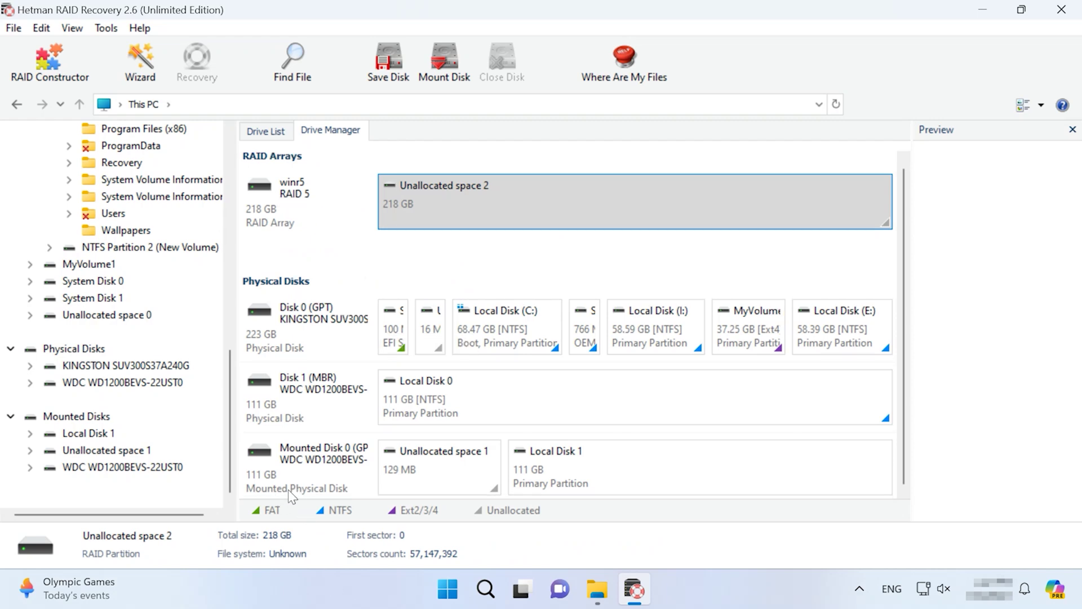
left_click(643, 478)
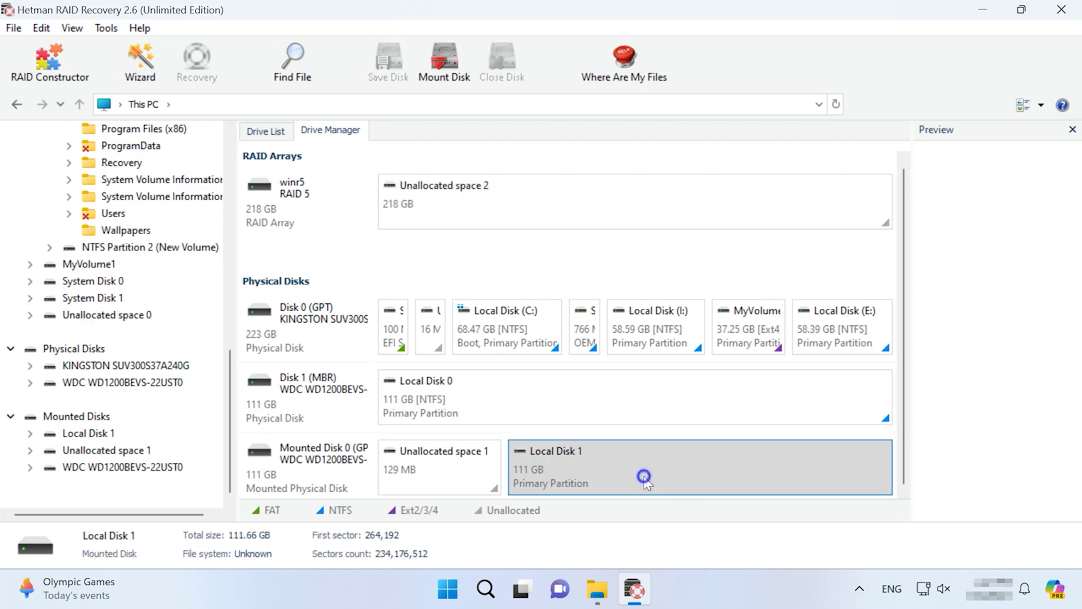
right_click(644, 477)
left_click(701, 323)
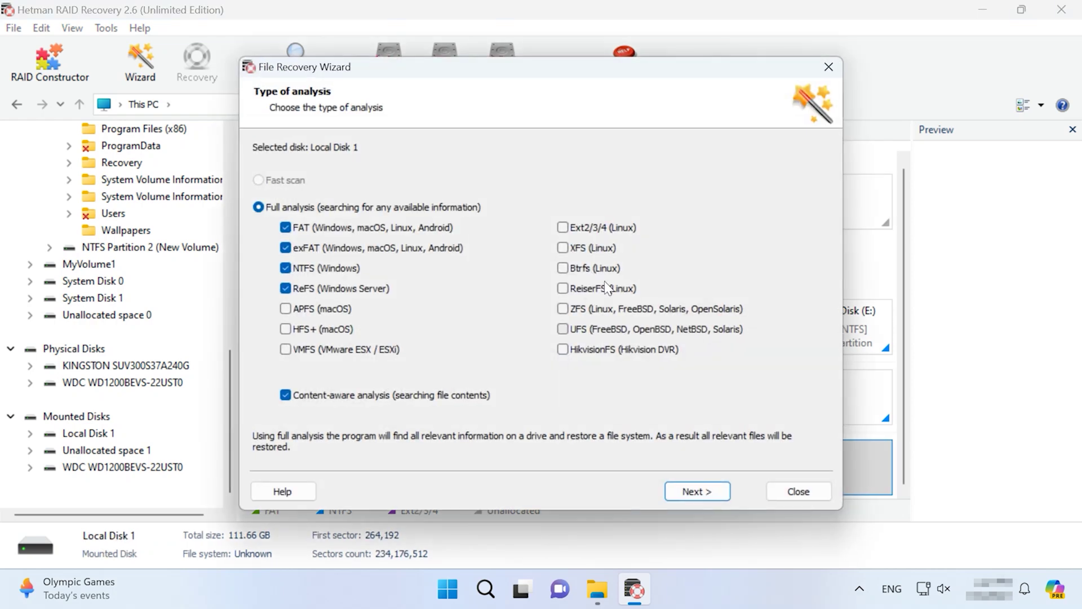
left_click(300, 227)
left_click(299, 248)
left_click(296, 288)
left_click(287, 395)
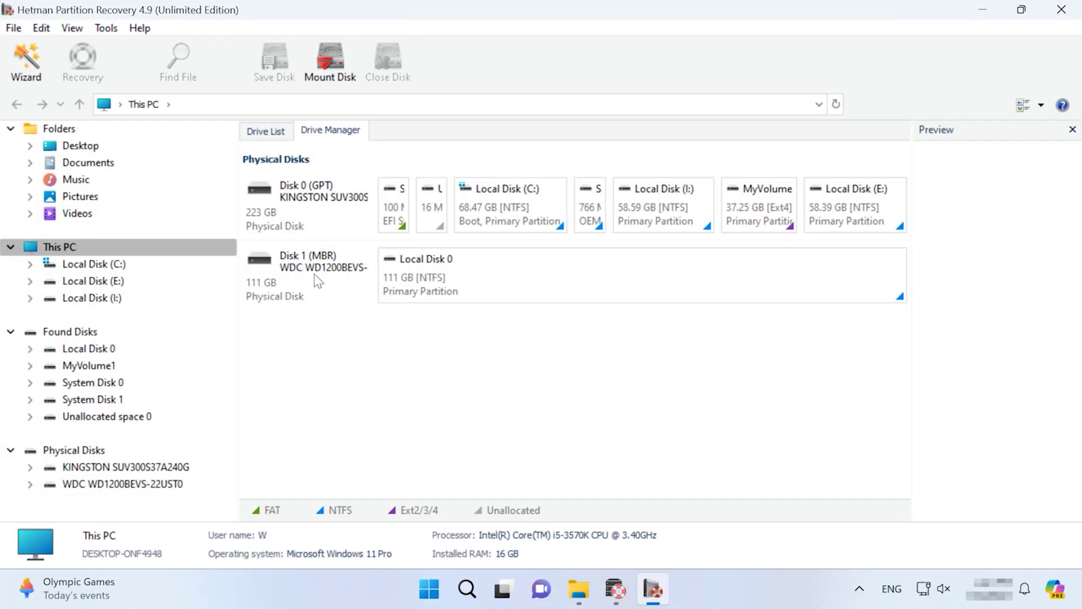
Step: In Hetman Partition Recovery, run a full NTFS analysis of Local Disk 0 on Disk 1 with content-aware analysis turned off
left_click(318, 281)
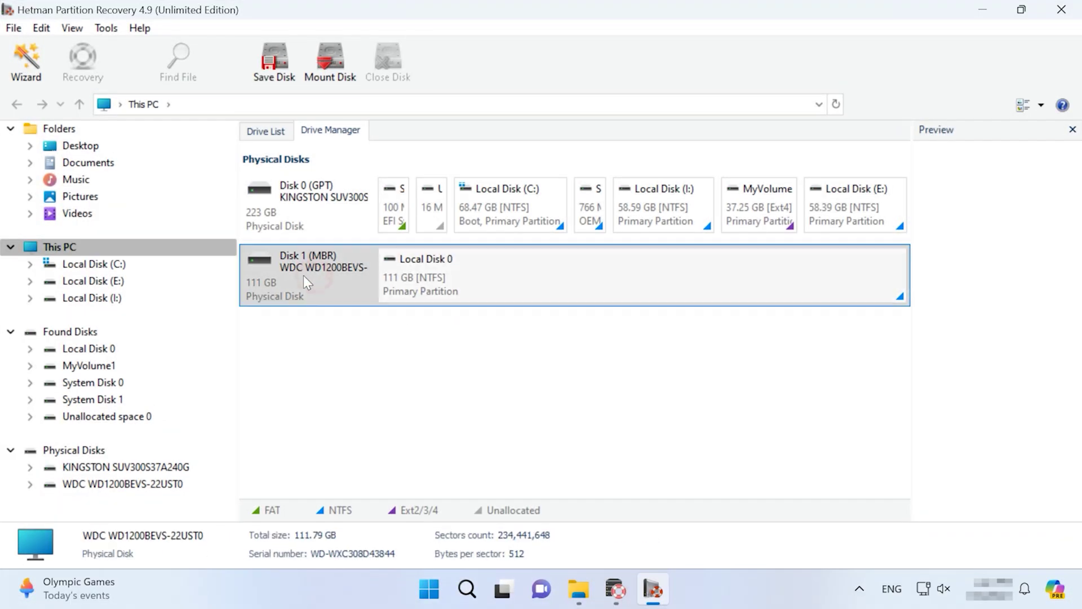
right_click(589, 280)
left_click(654, 299)
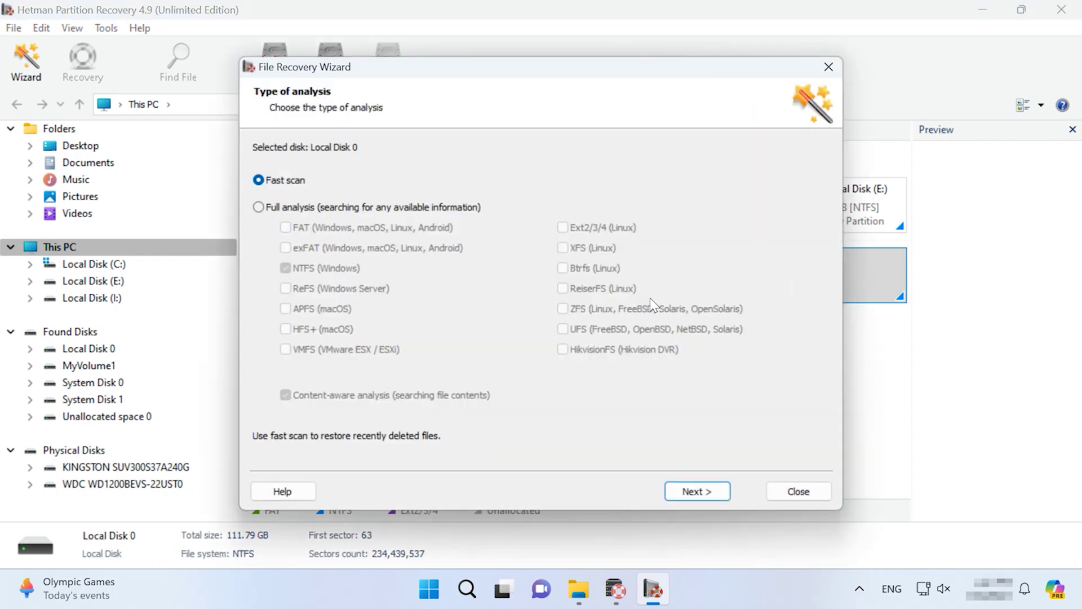
left_click(293, 207)
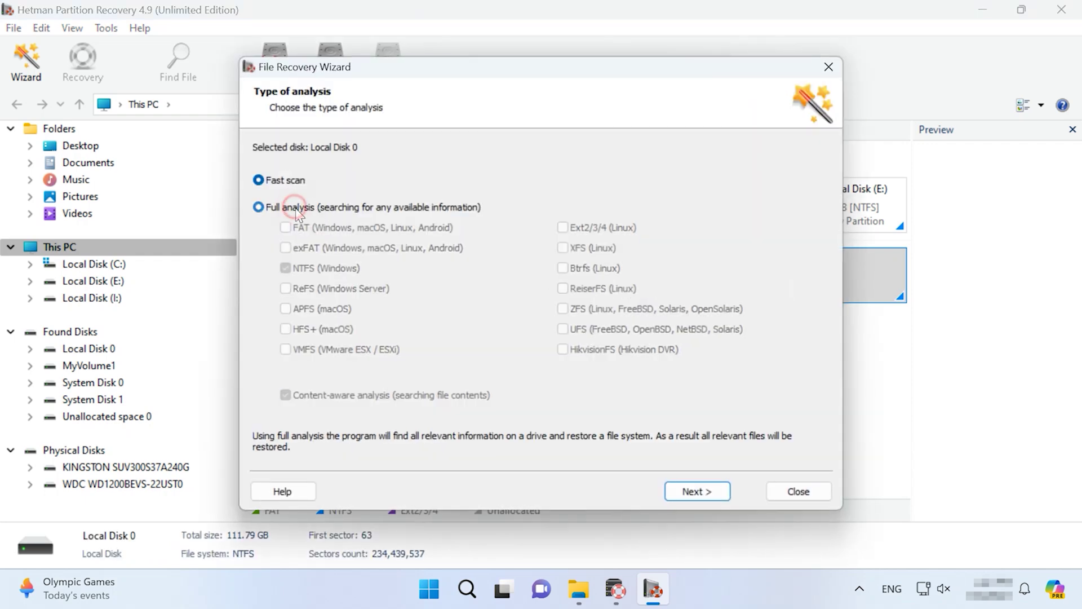
left_click(305, 396)
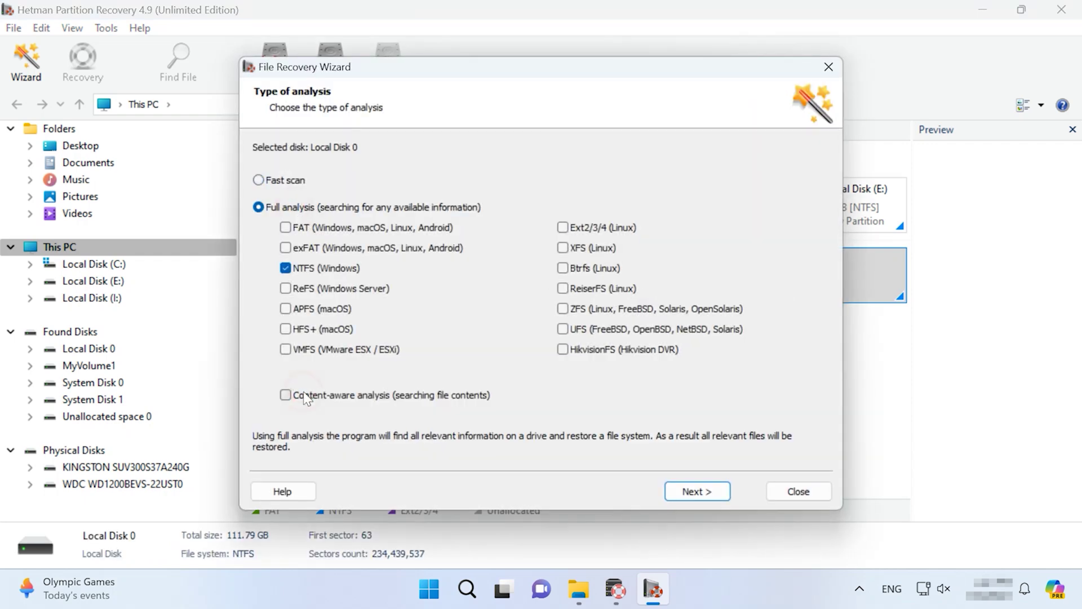
left_click(727, 498)
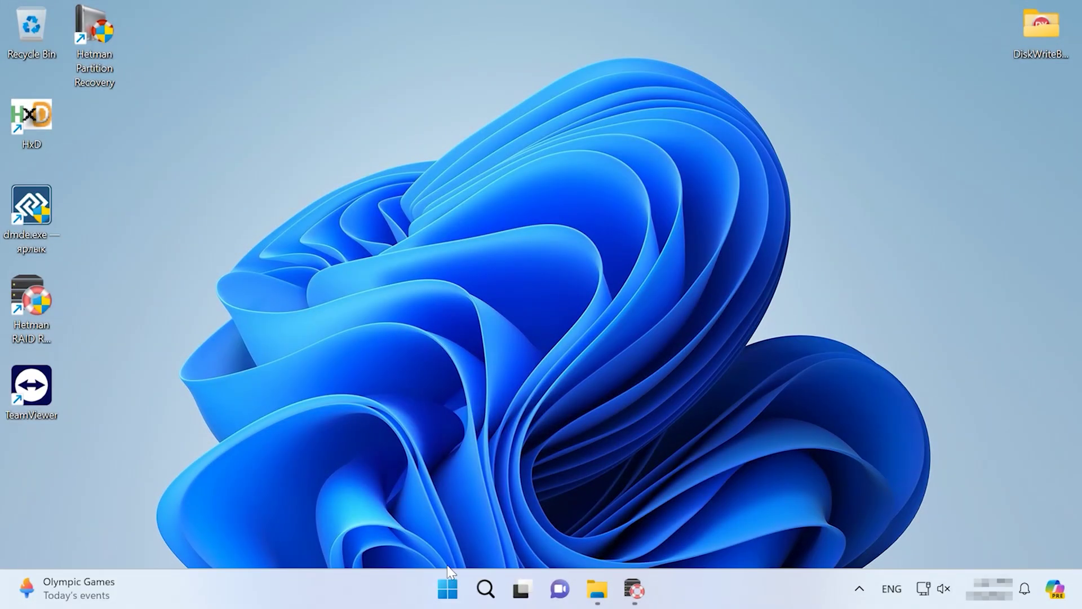
Step: Open Windows Disk Management and choose to convert the invalid dynamic Disk 1 to a basic disk
right_click(449, 589)
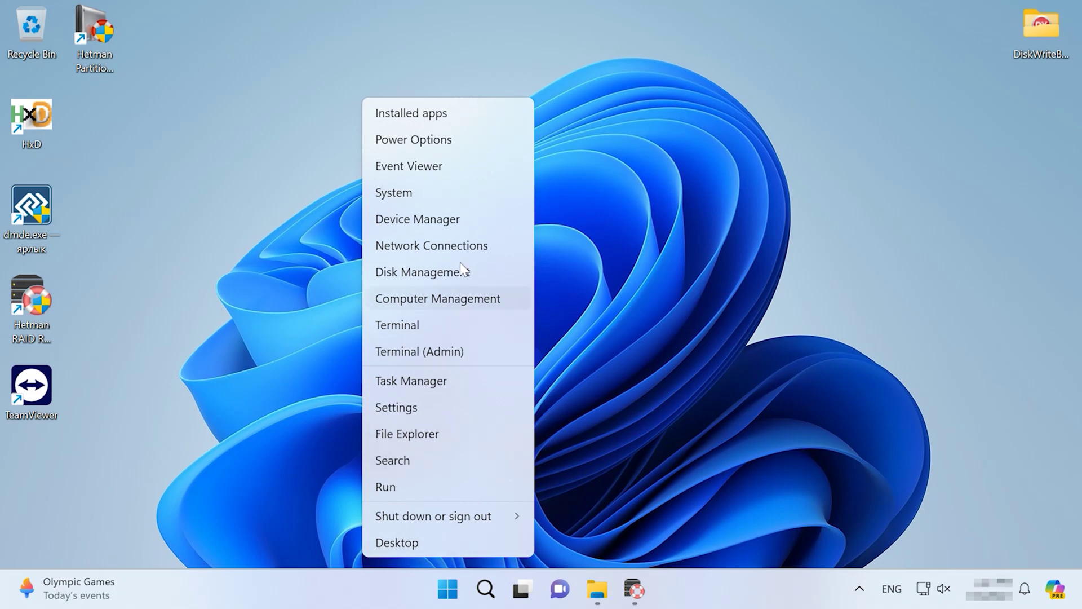
left_click(443, 278)
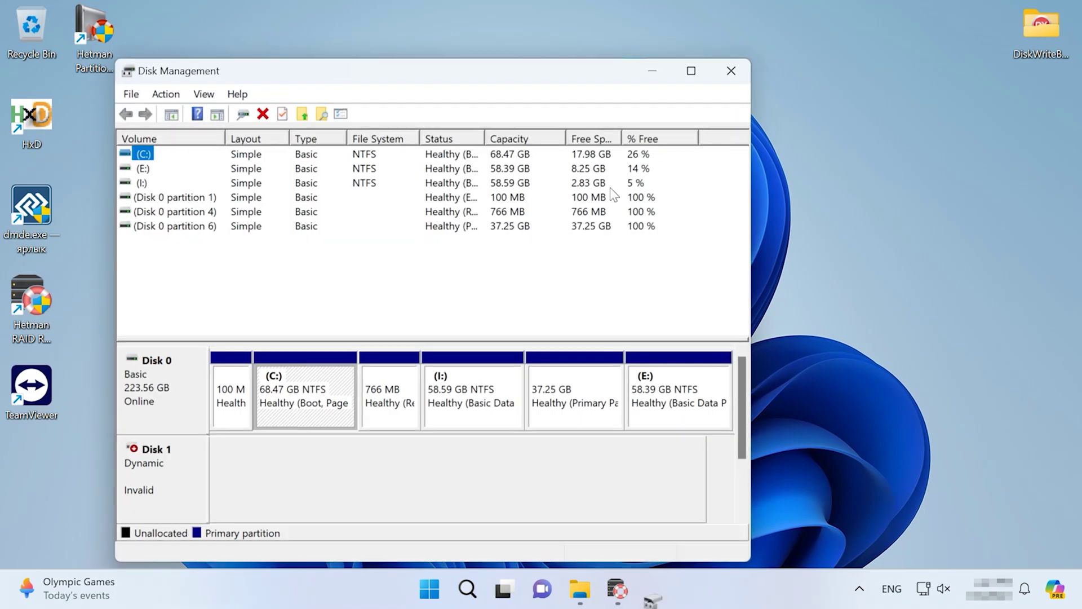
left_click(691, 72)
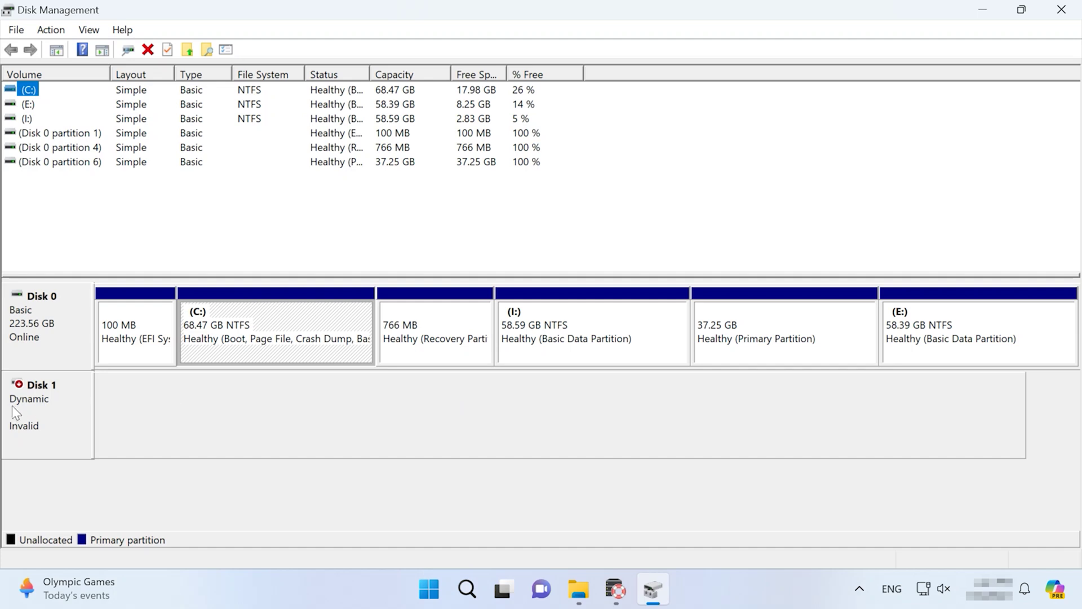
right_click(42, 406)
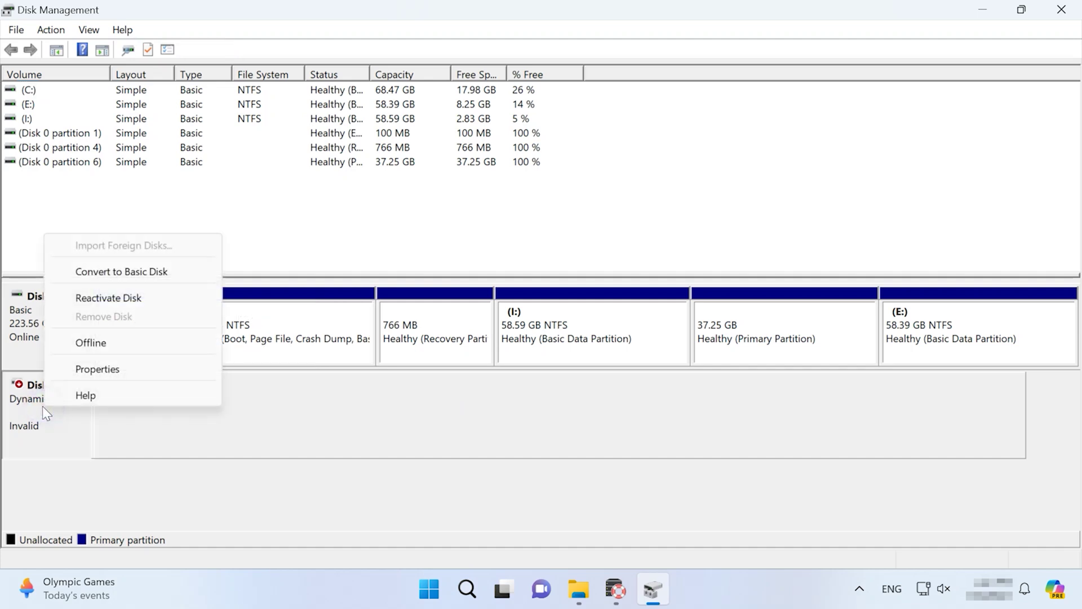
left_click(112, 272)
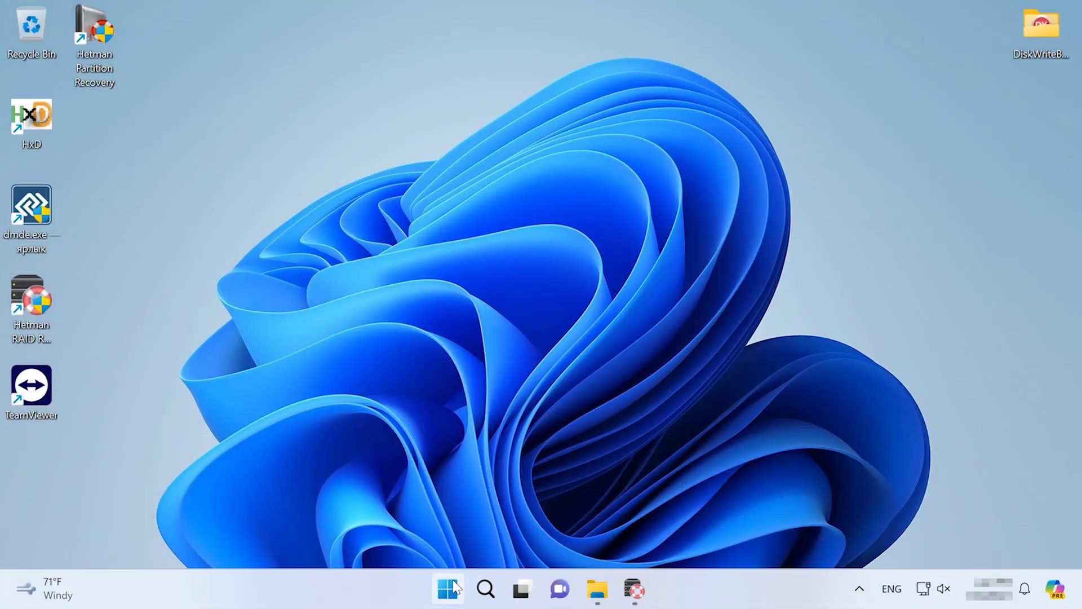
Step: Open Disk Management again and try to reactivate the invalid dynamic Disk 1
right_click(454, 584)
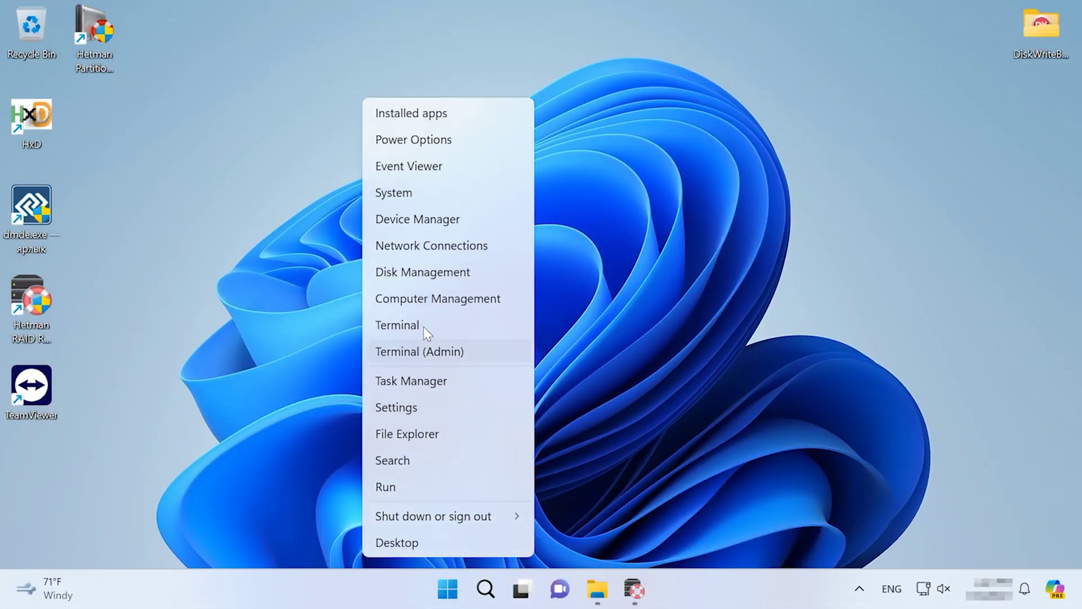
left_click(438, 279)
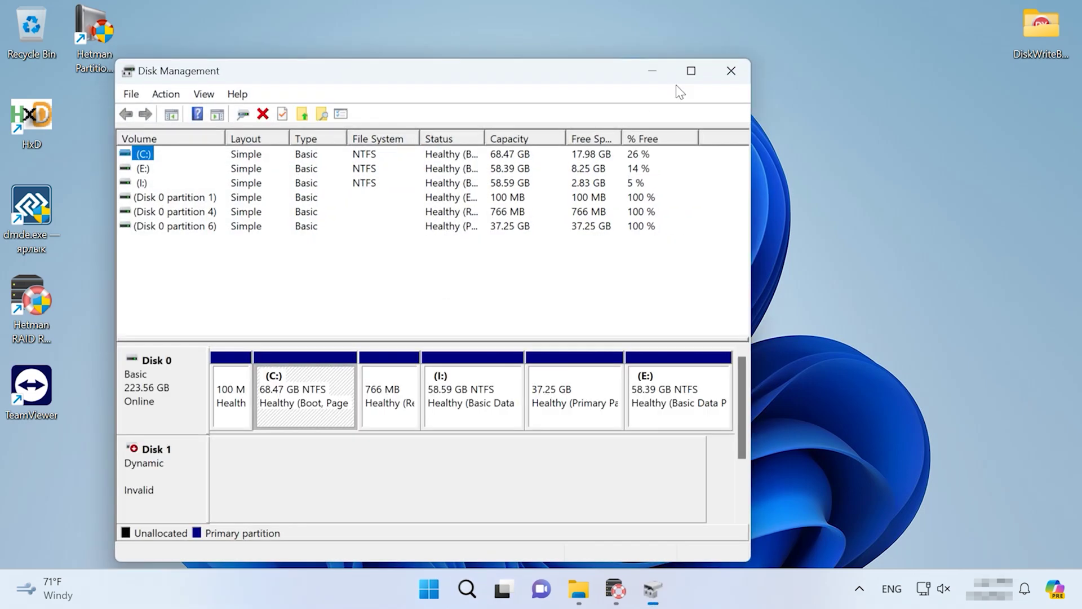
left_click(688, 67)
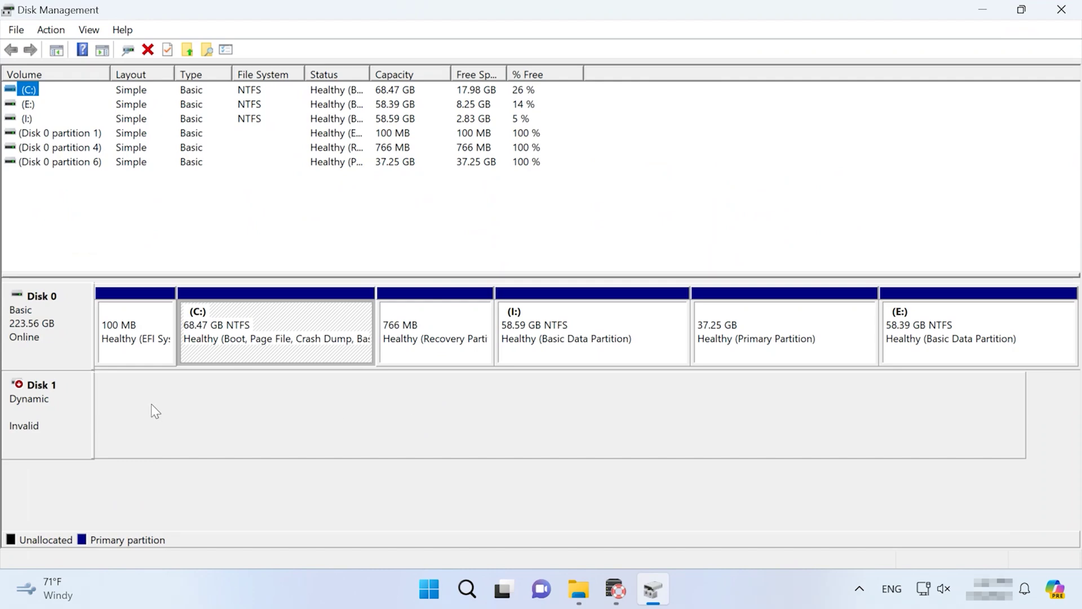
right_click(62, 404)
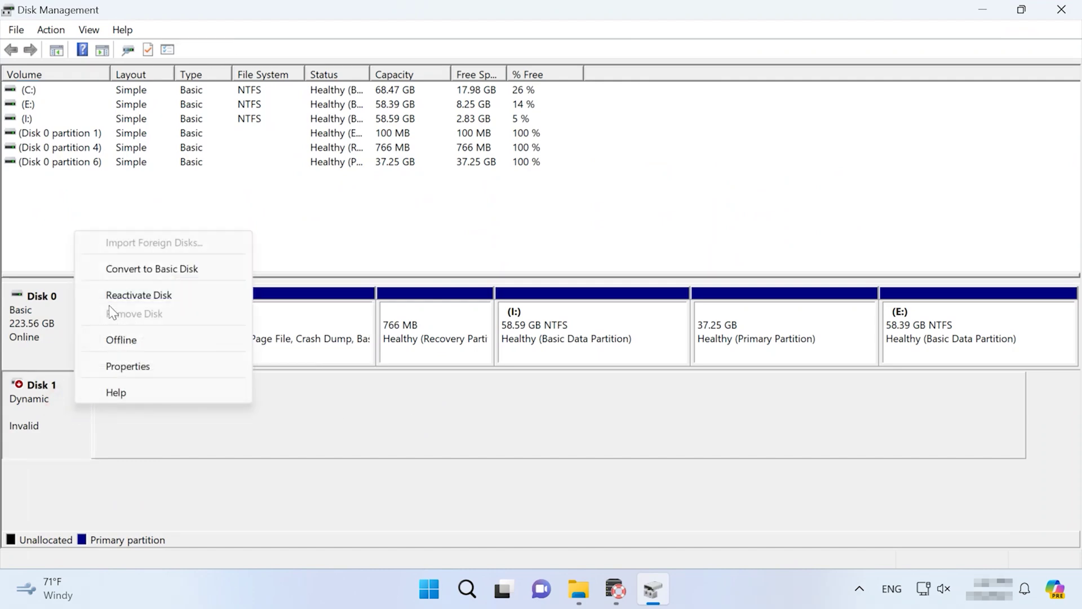
left_click(145, 297)
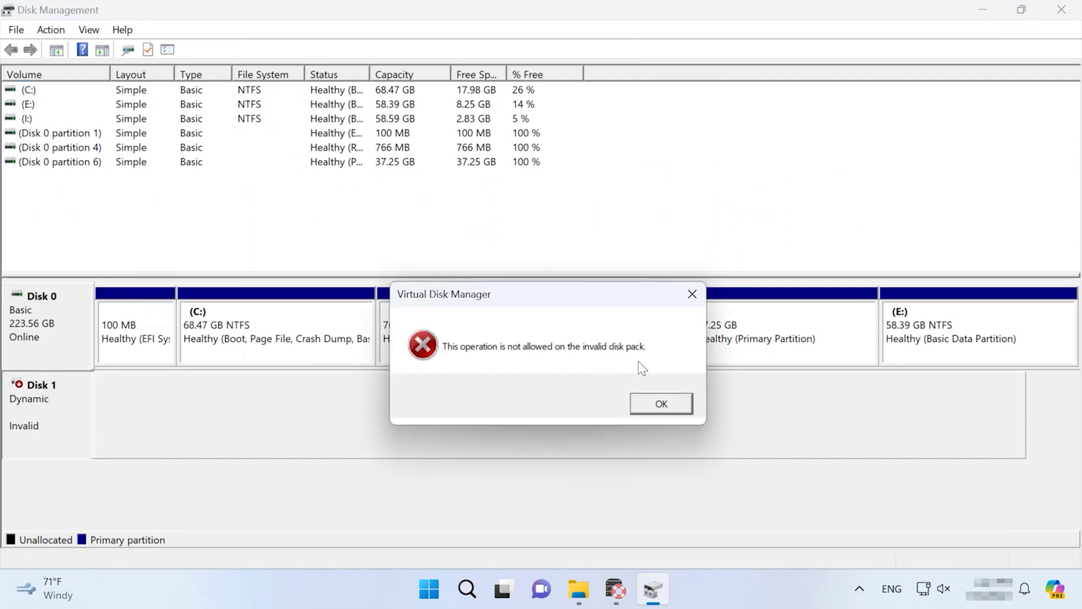
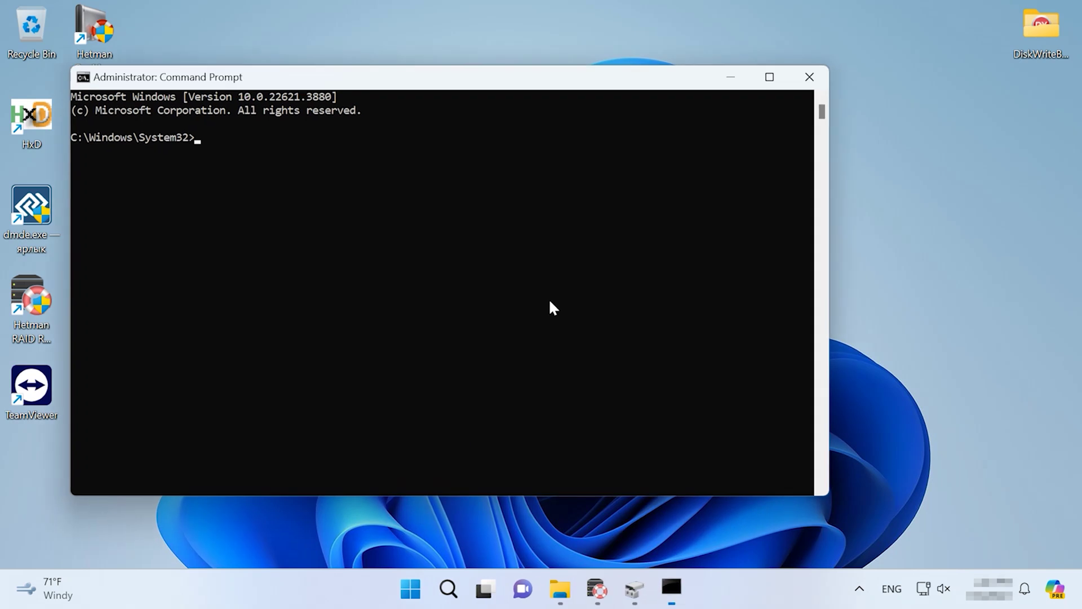
Step: Run chkdsk D: in the administrator Command Prompt
left_click(756, 83)
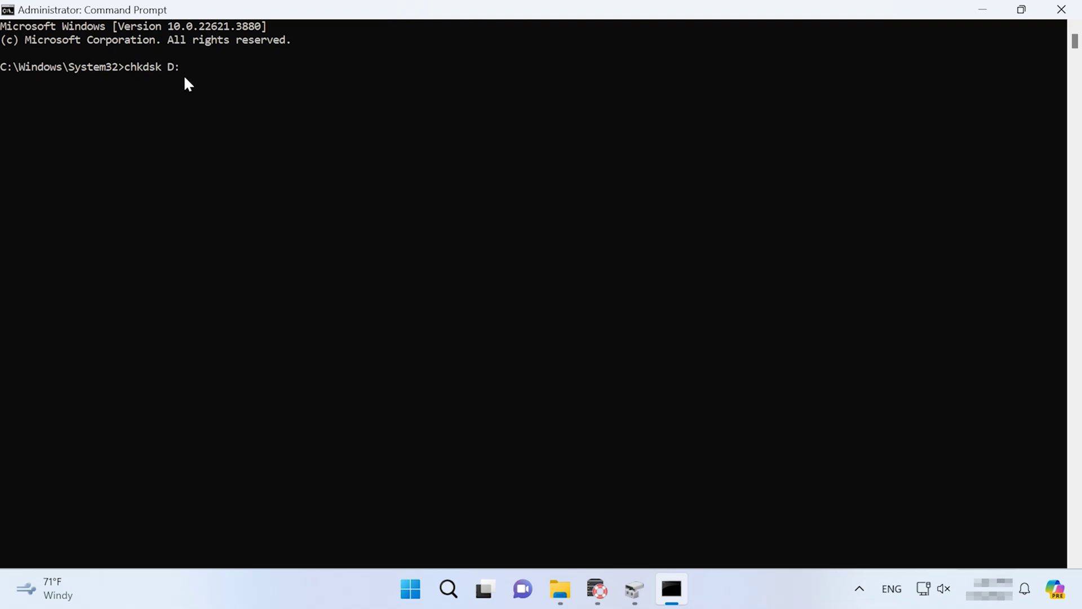
type("/r")
key("BackSpace")
key("BackSpace")
key("Return")
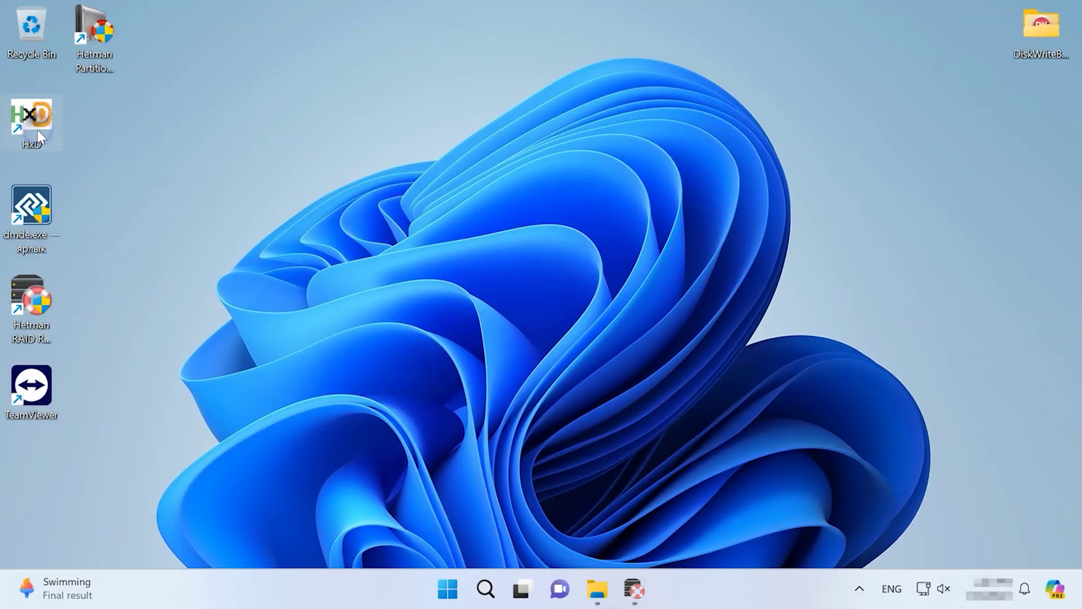
Step: Switch to HxD, running it as administrator, and open the logical disk Simple (D:) with read-only mode turned off
right_click(37, 129)
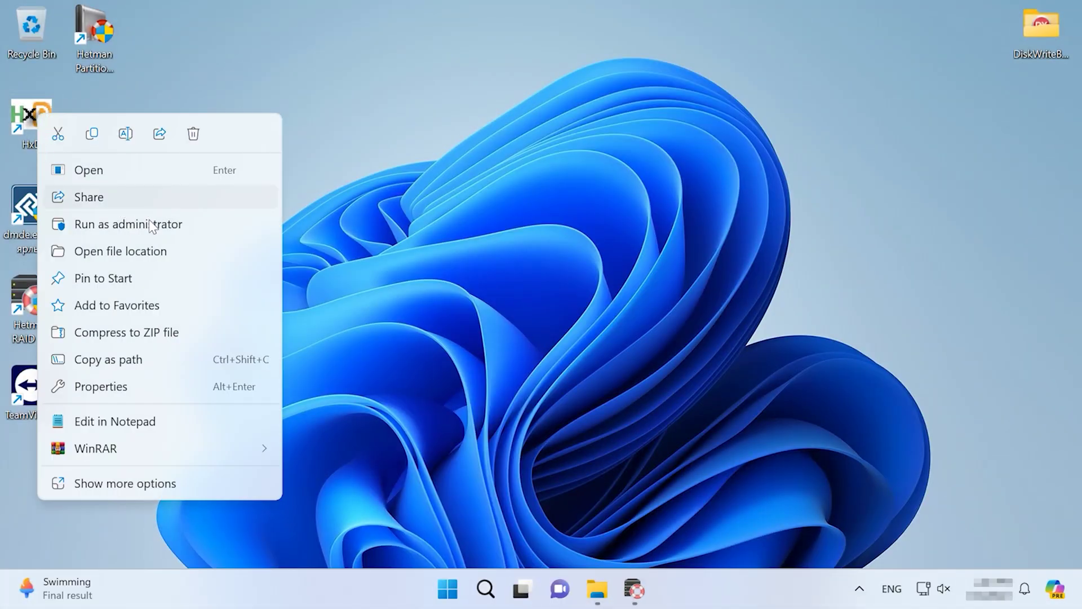
left_click(141, 226)
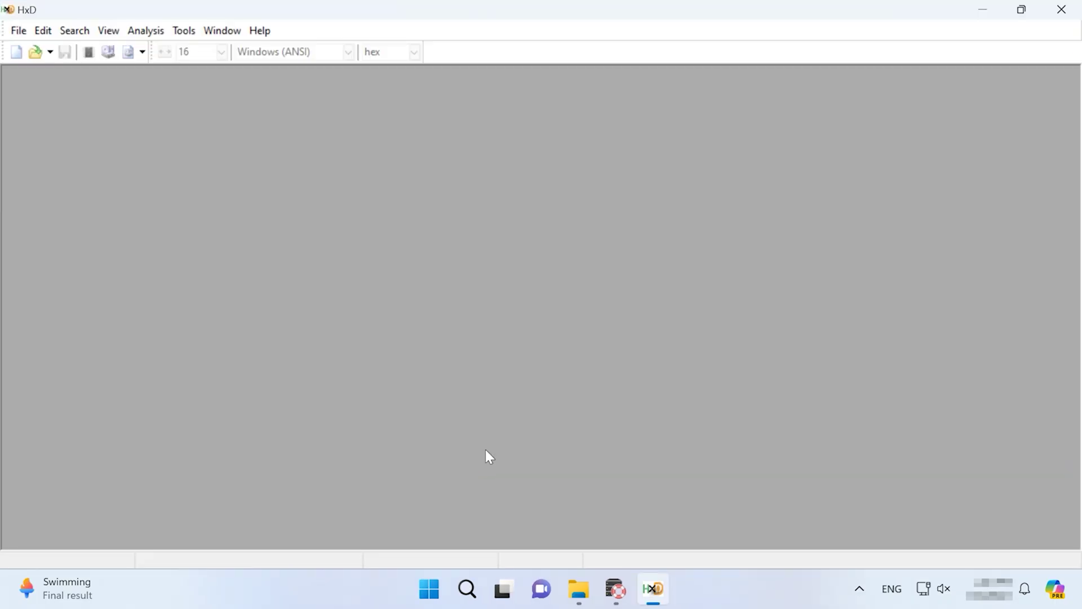
left_click(107, 54)
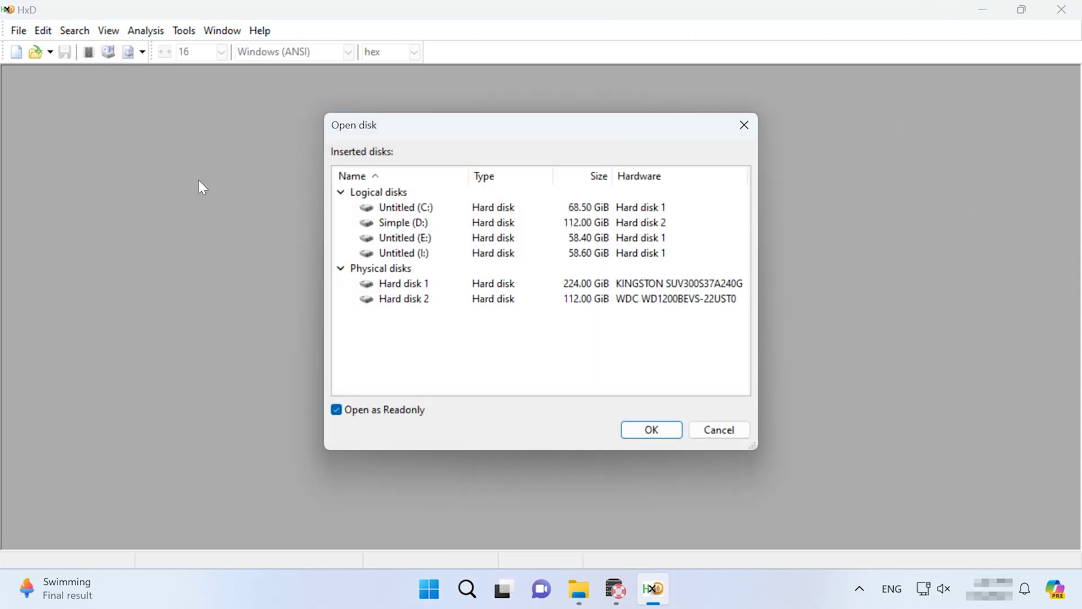
left_click(356, 409)
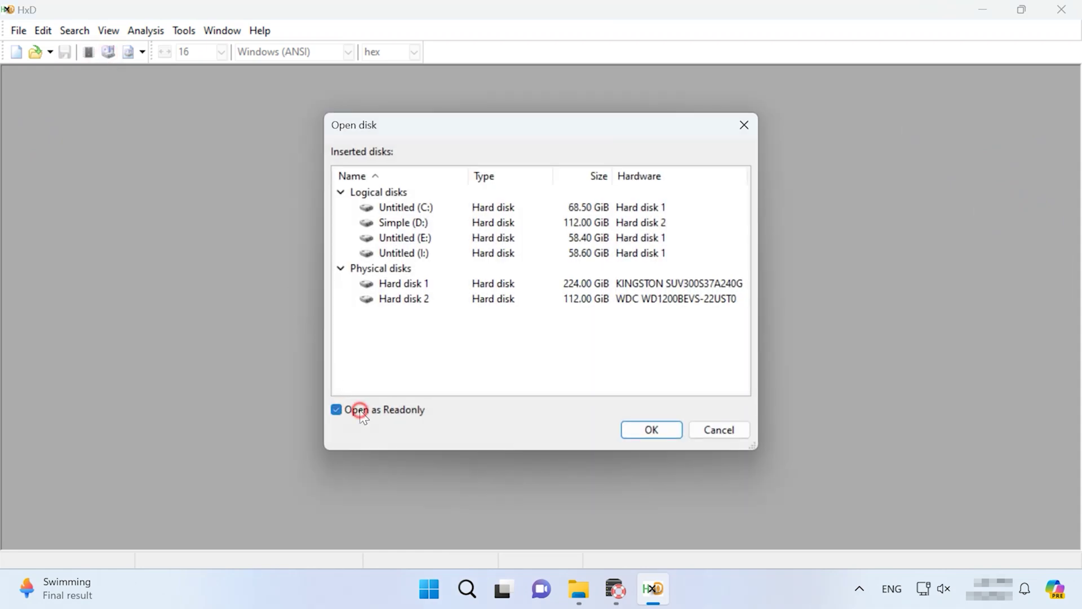
left_click(438, 223)
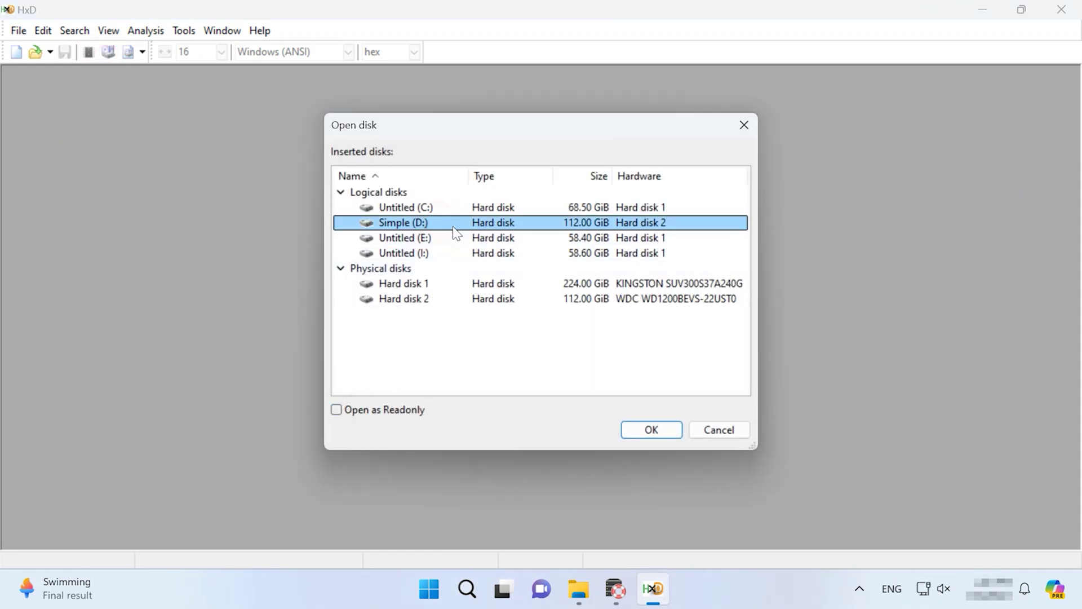
left_click(663, 436)
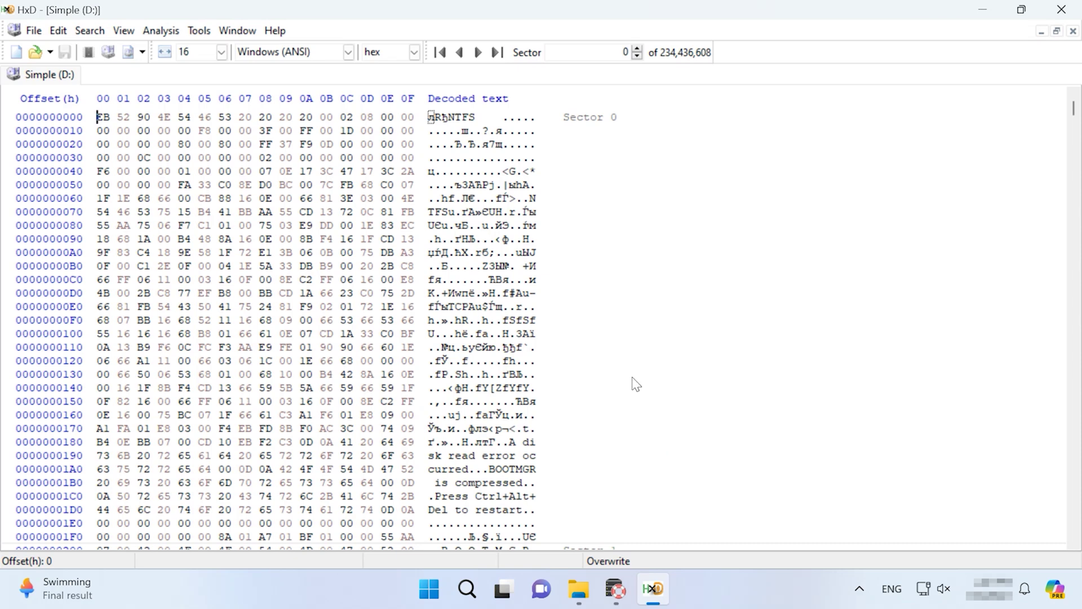
Step: Go to hex offset 01C2 on the disk, overwrite the byte there with 07 and save the change directly to the disk
left_click(89, 35)
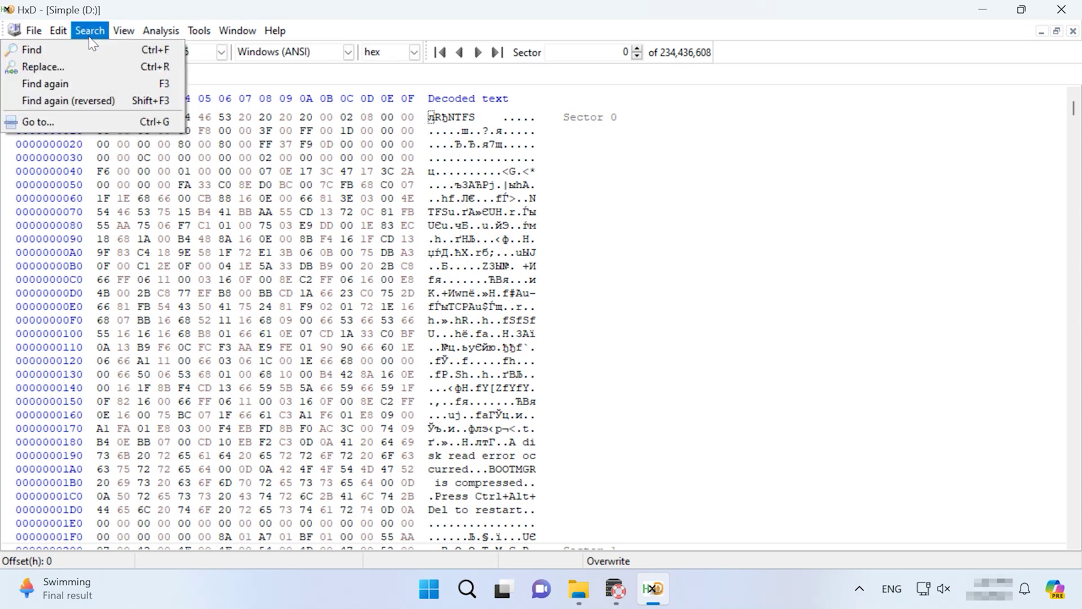
left_click(60, 122)
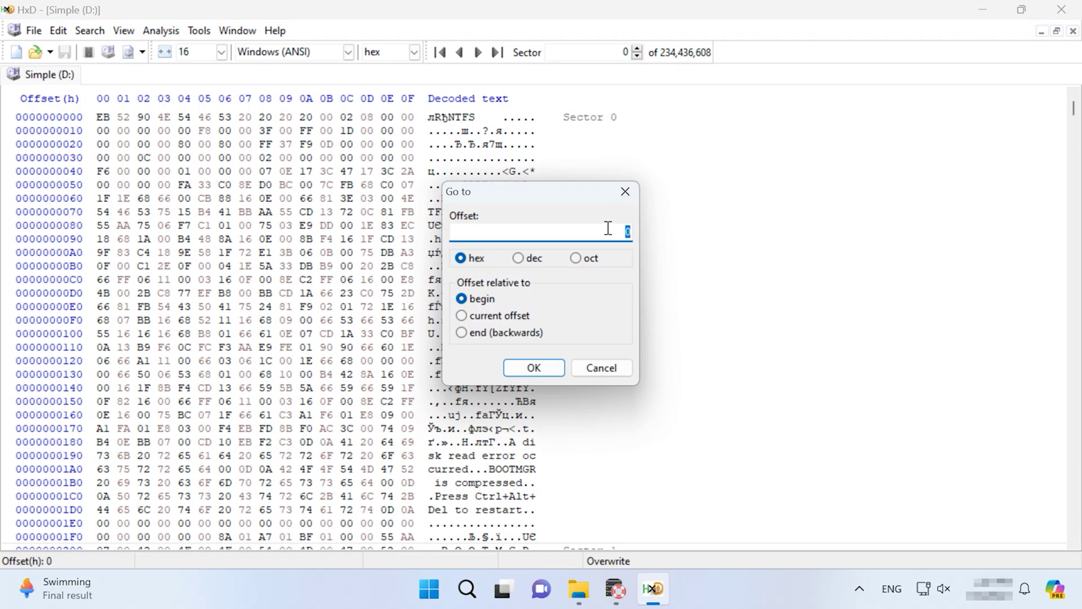
type("01C2")
left_click(548, 365)
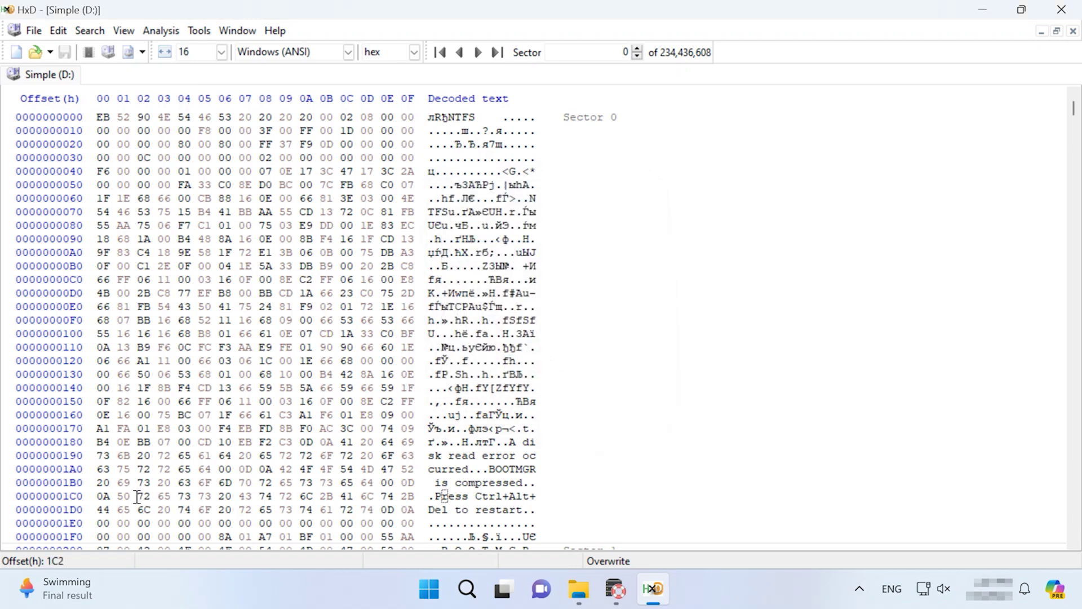
left_click_drag(139, 496, 150, 497)
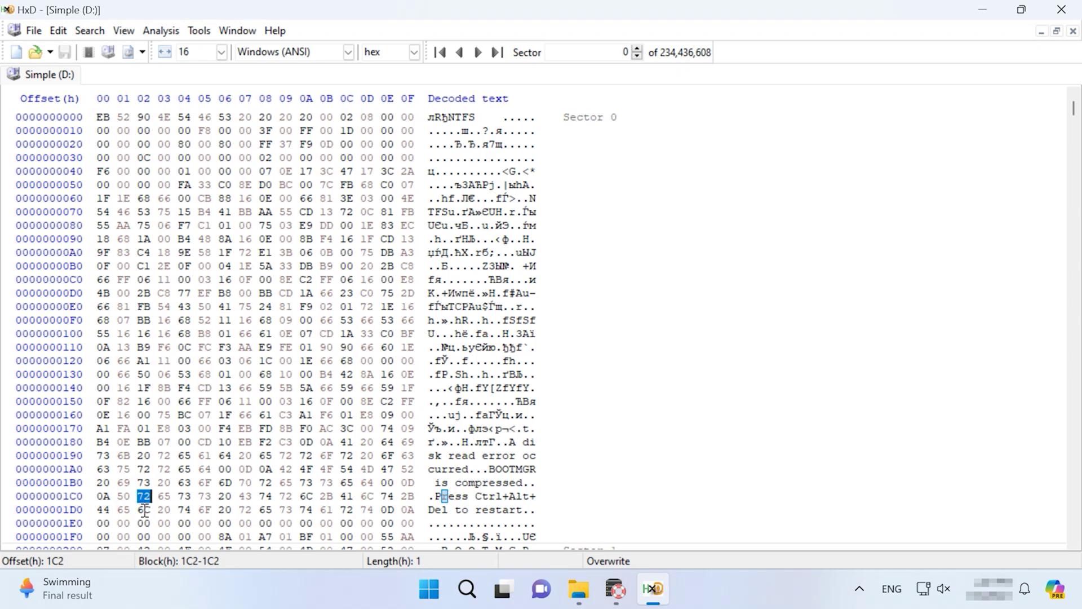
type("07")
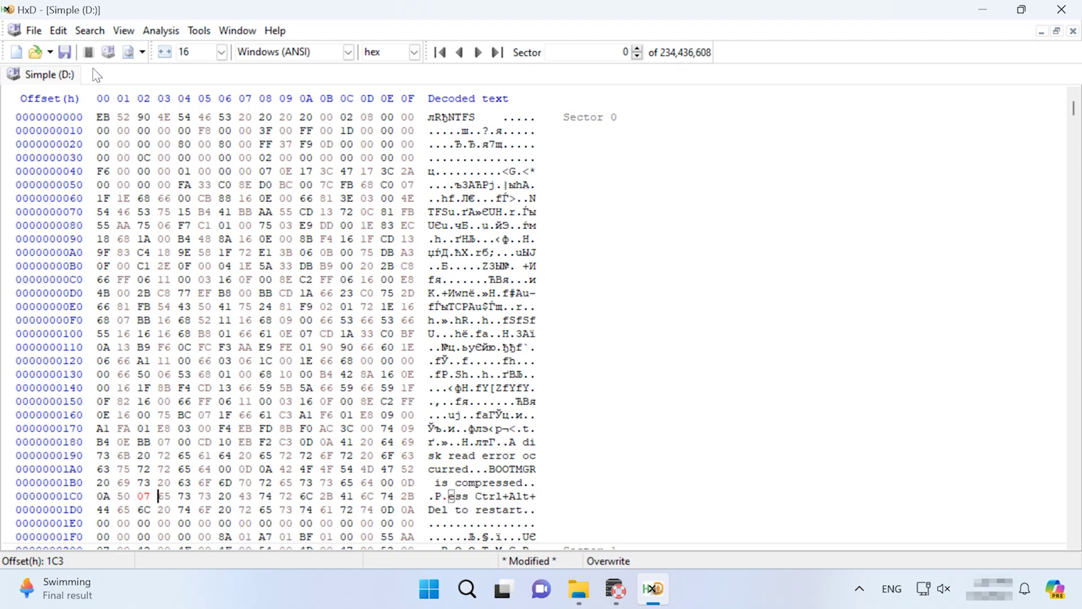
left_click(64, 52)
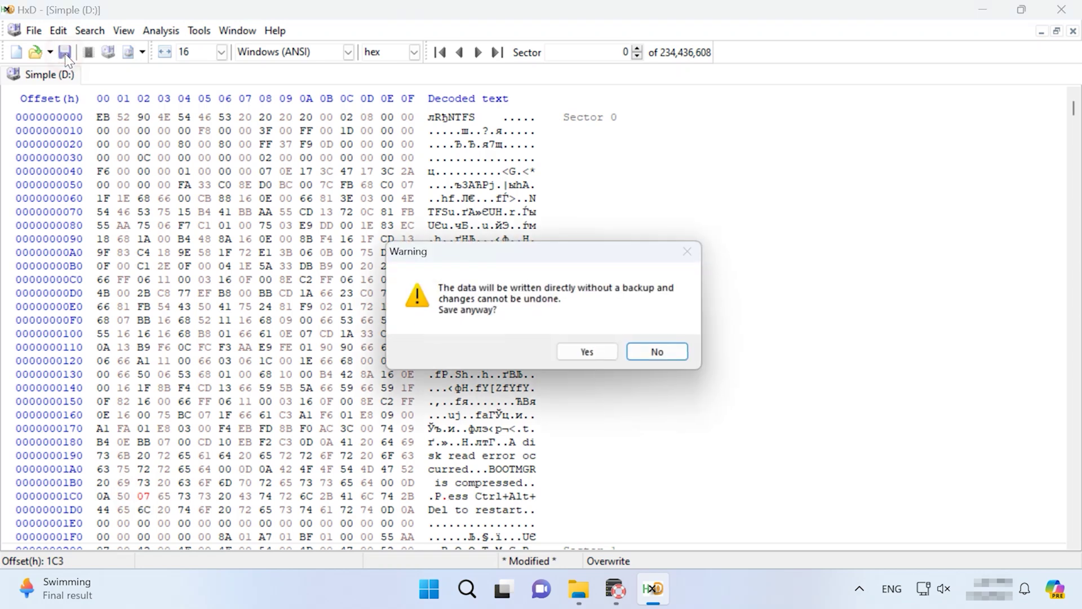
left_click(606, 352)
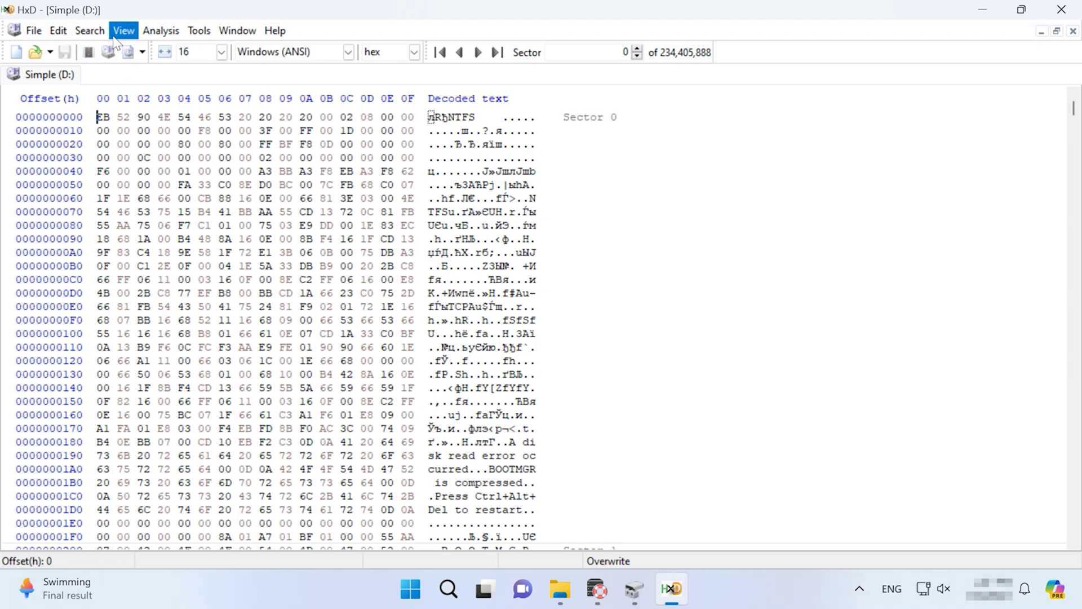
Step: Go to hex offset 2000 from the beginning of the disk and examine the FILE record there
left_click(90, 31)
left_click(95, 121)
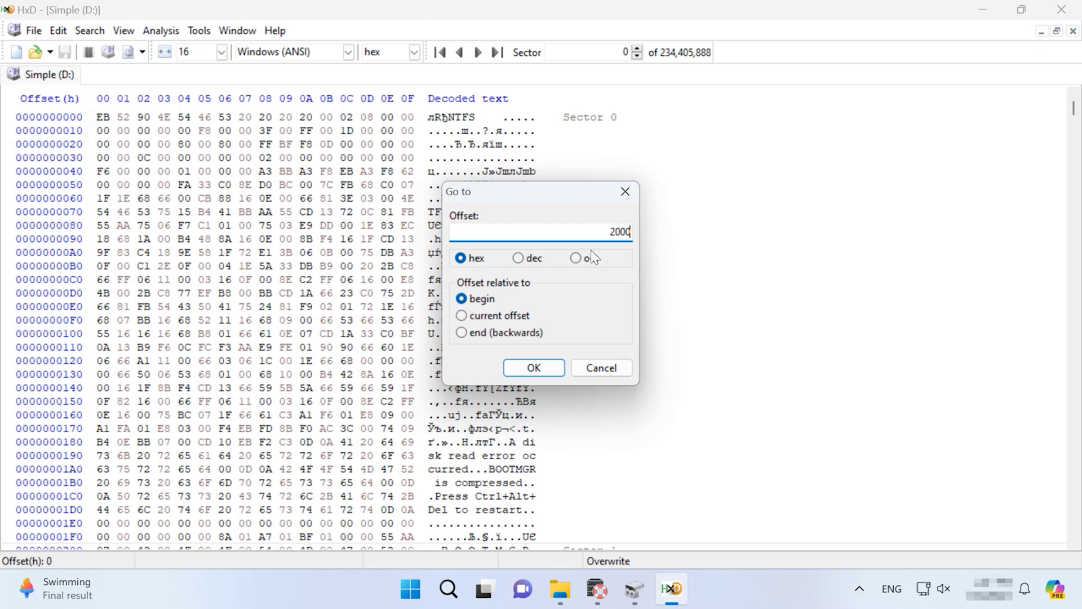
left_click(550, 369)
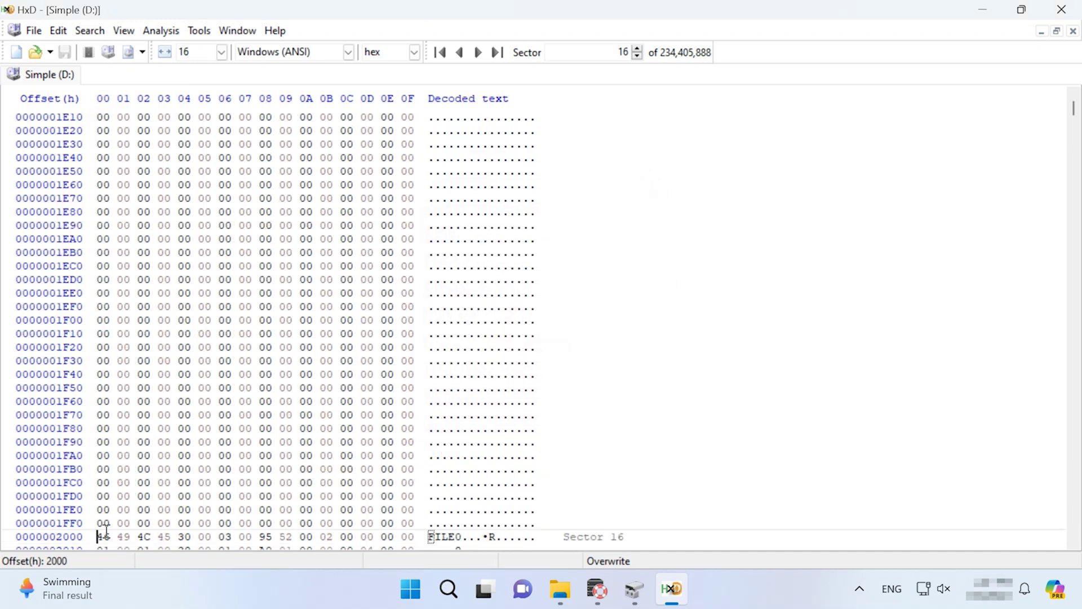
scroll(111, 524, "down", 2)
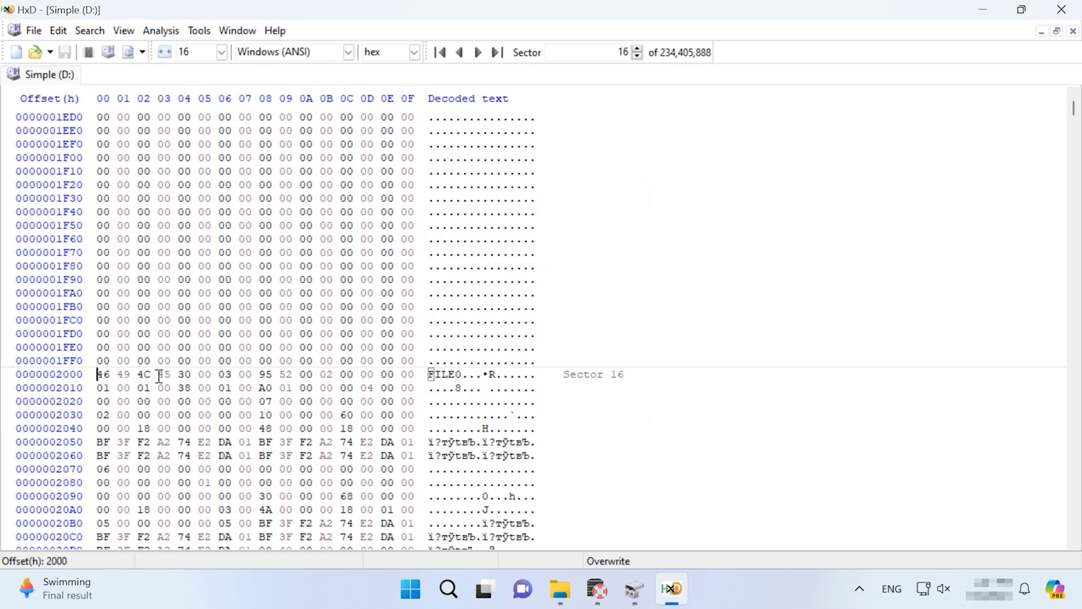
Step: Go to hex offset 2018 and overwrite the bytes at 2018 and 2019 with 00
left_click(89, 31)
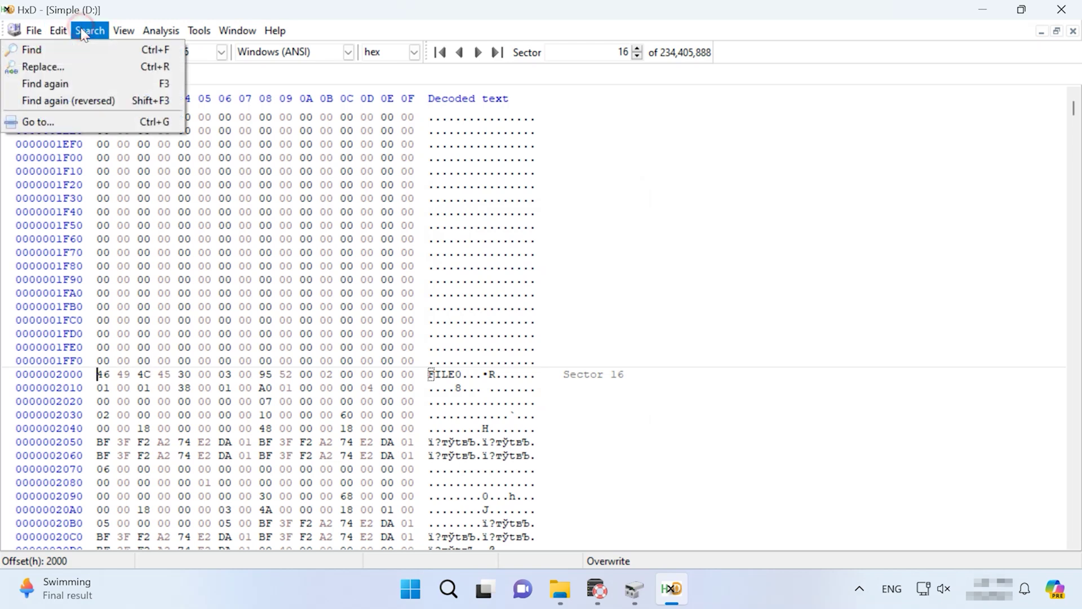
left_click(58, 123)
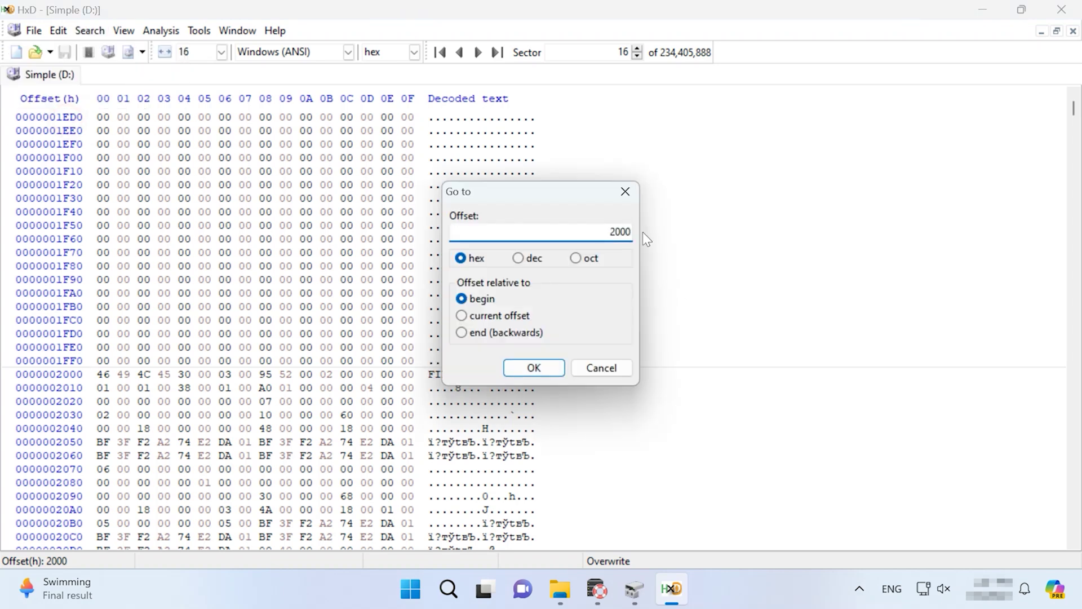
double_click(616, 231)
type("2018")
left_click(538, 367)
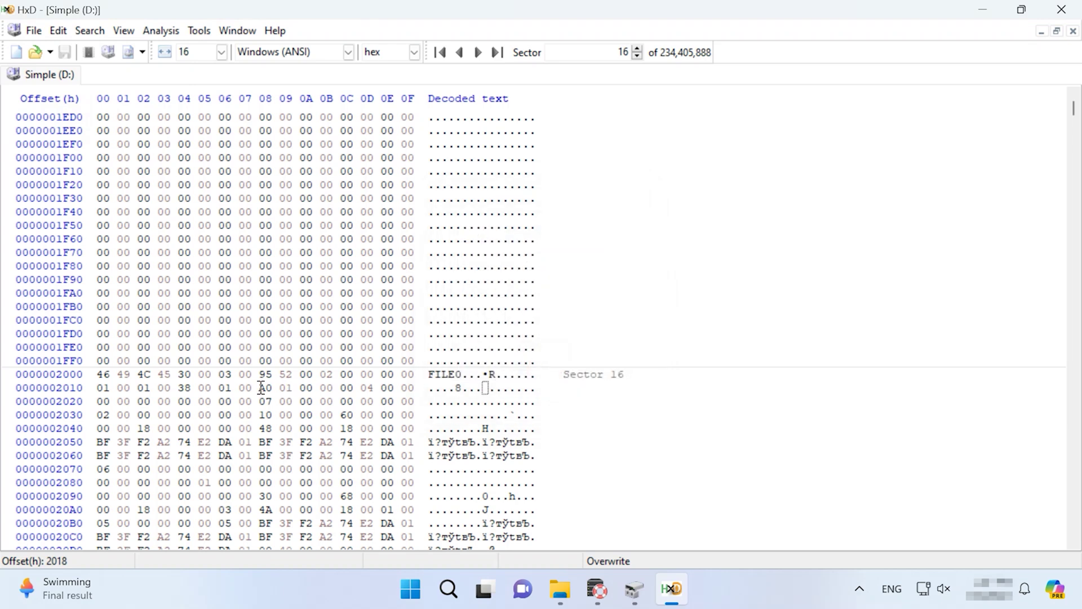
left_click_drag(261, 388, 269, 387)
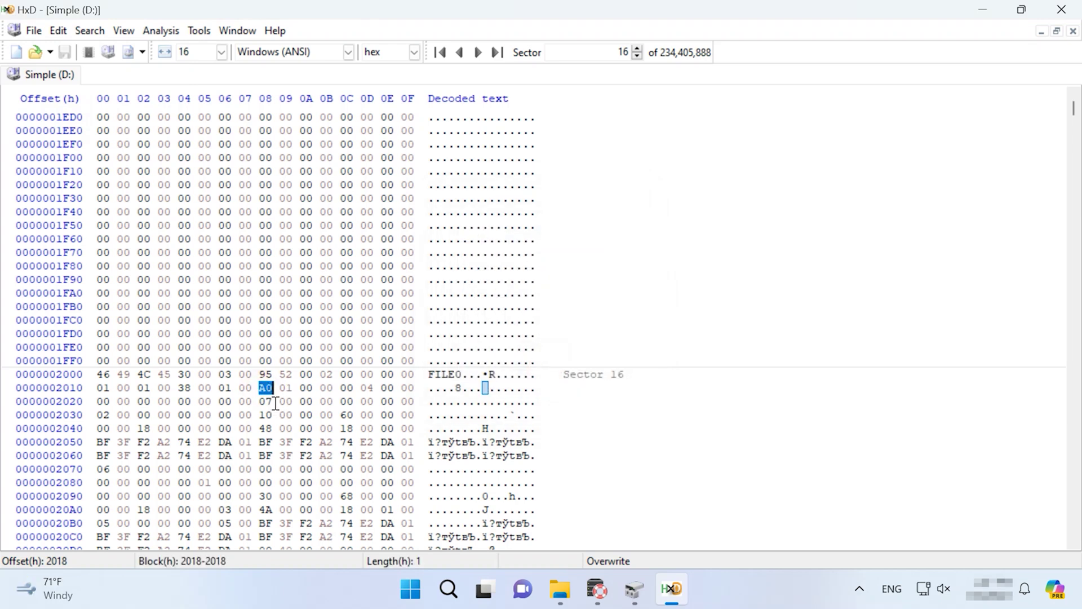
type("00 ")
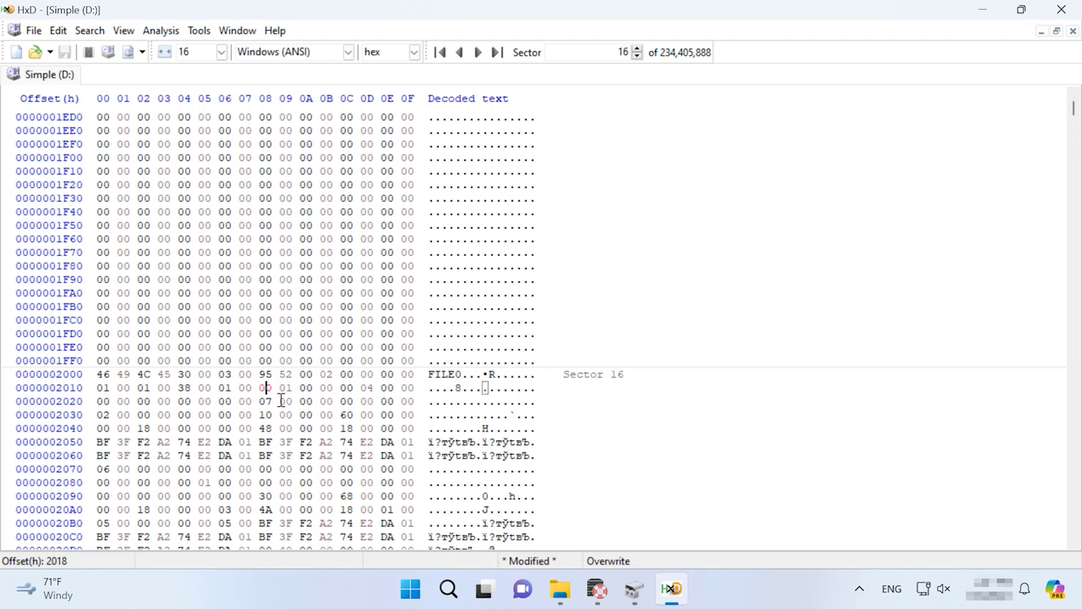
type("00")
left_click(329, 392)
left_click_drag(325, 391, 261, 389)
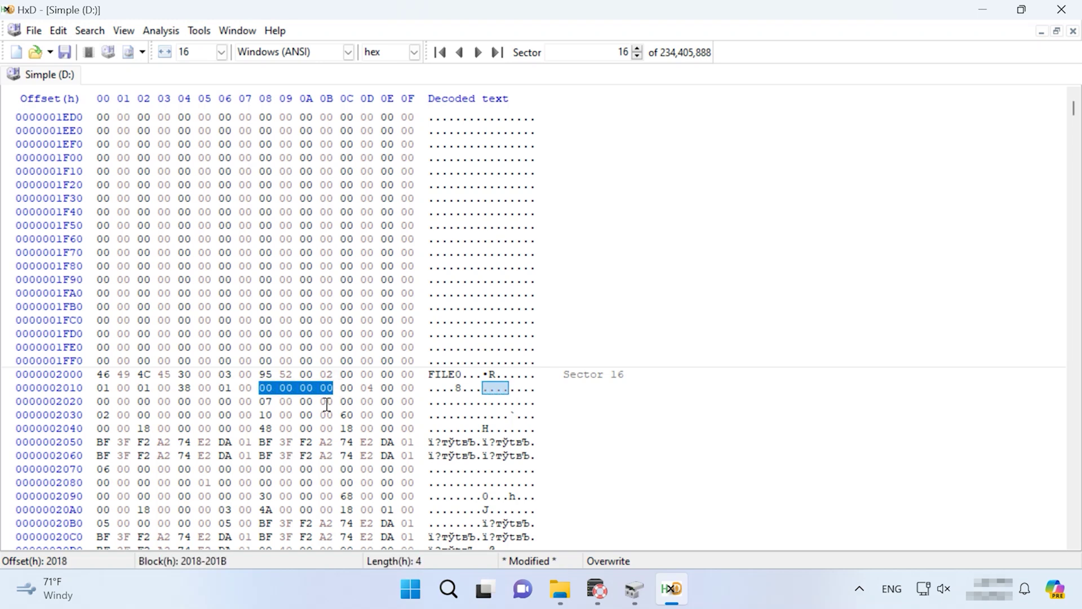
Step: Go to hex offset 2098 and overwrite the bytes at 2098 and 209C with 00
left_click(89, 30)
left_click(73, 121)
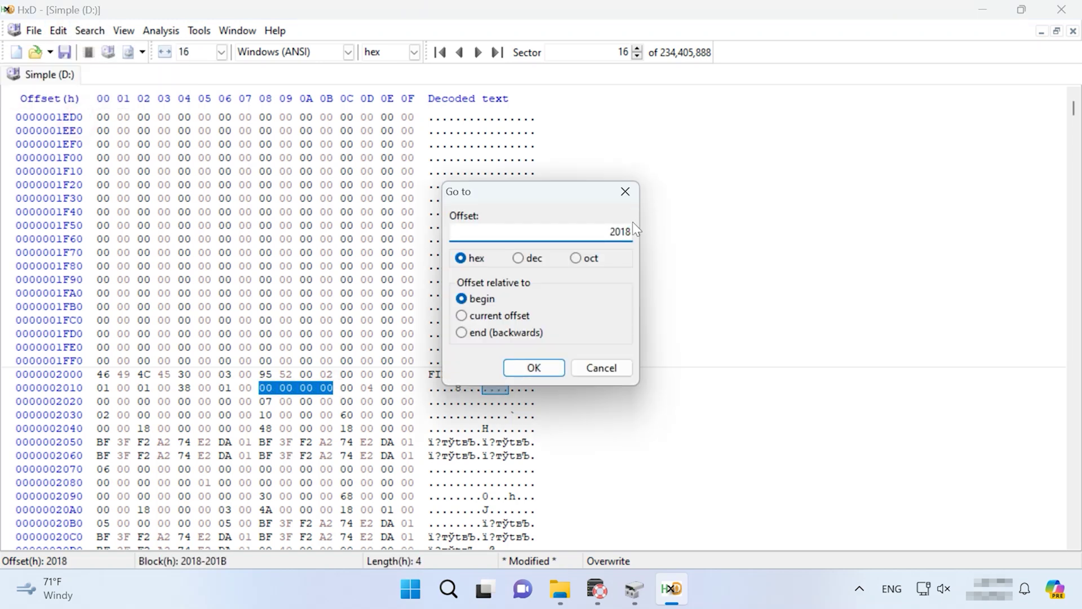
left_click(624, 232)
type("9")
left_click(535, 369)
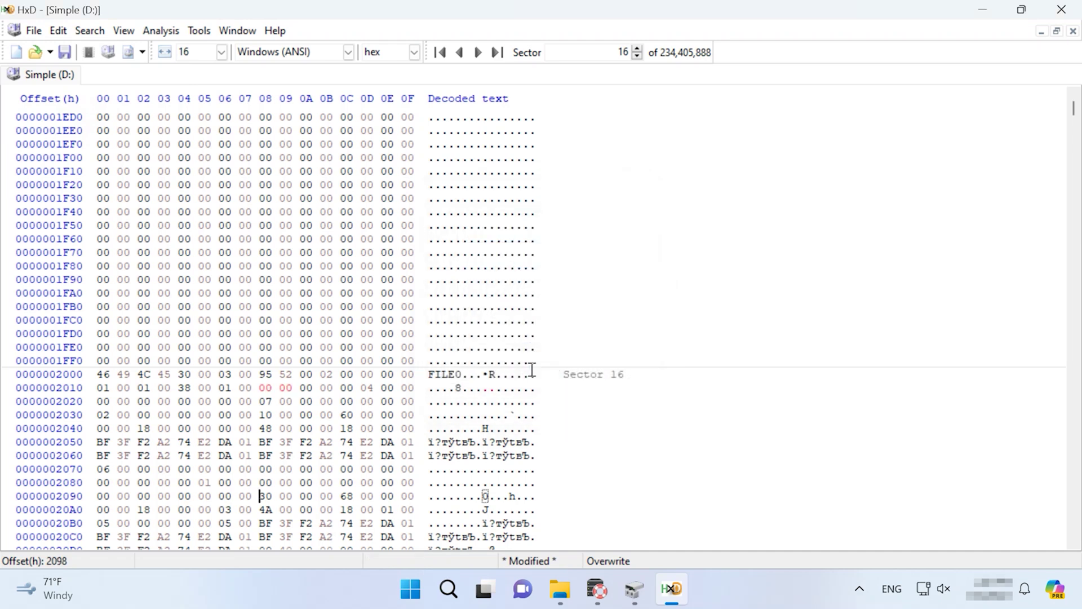
double_click(264, 496)
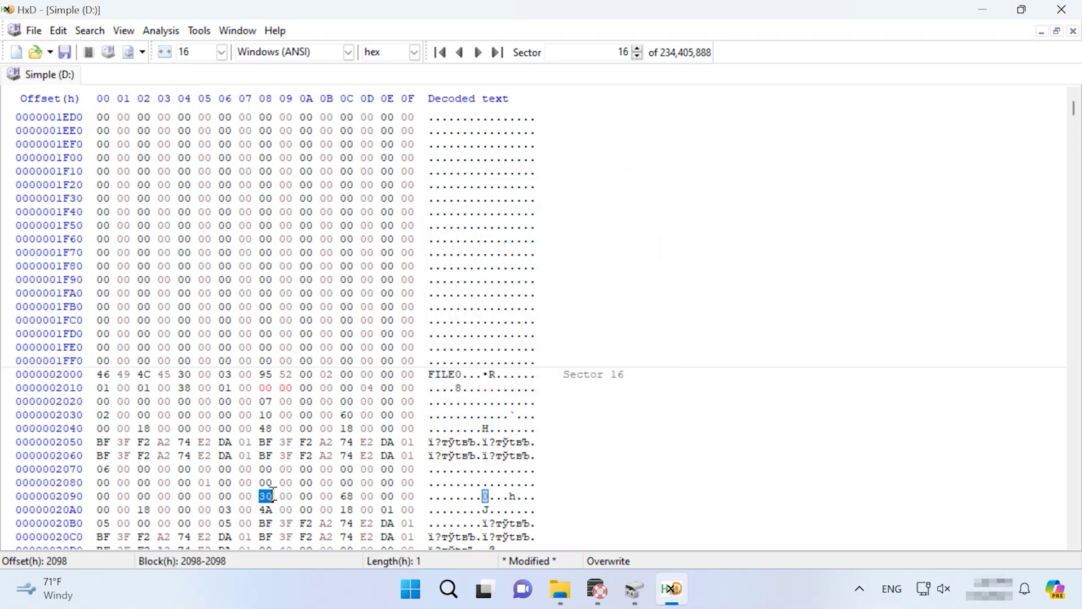
type("00")
left_click_drag(336, 496, 262, 497)
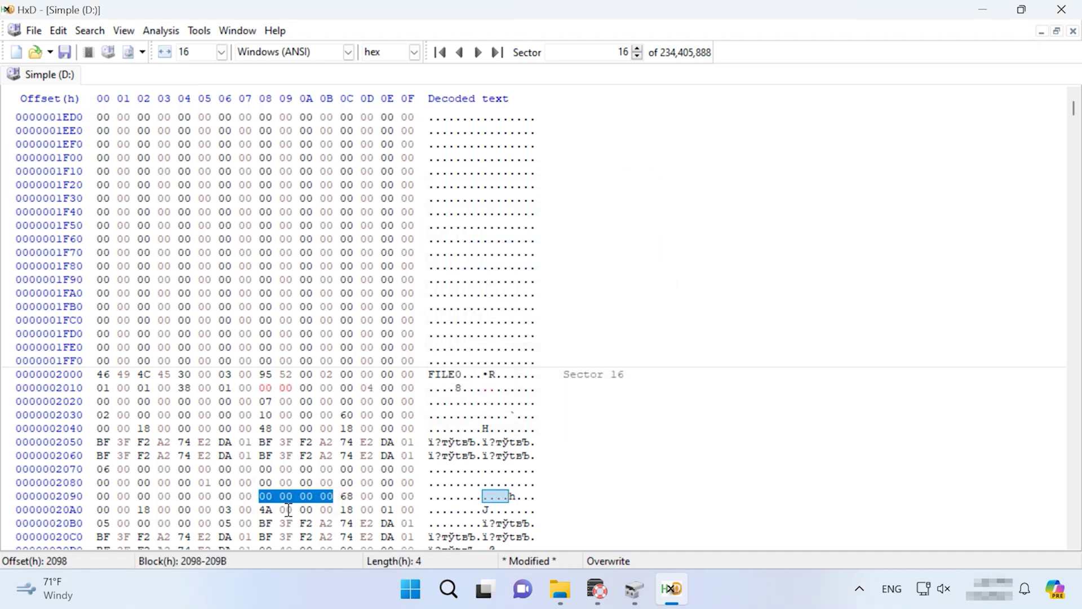
left_click(345, 496)
type("00")
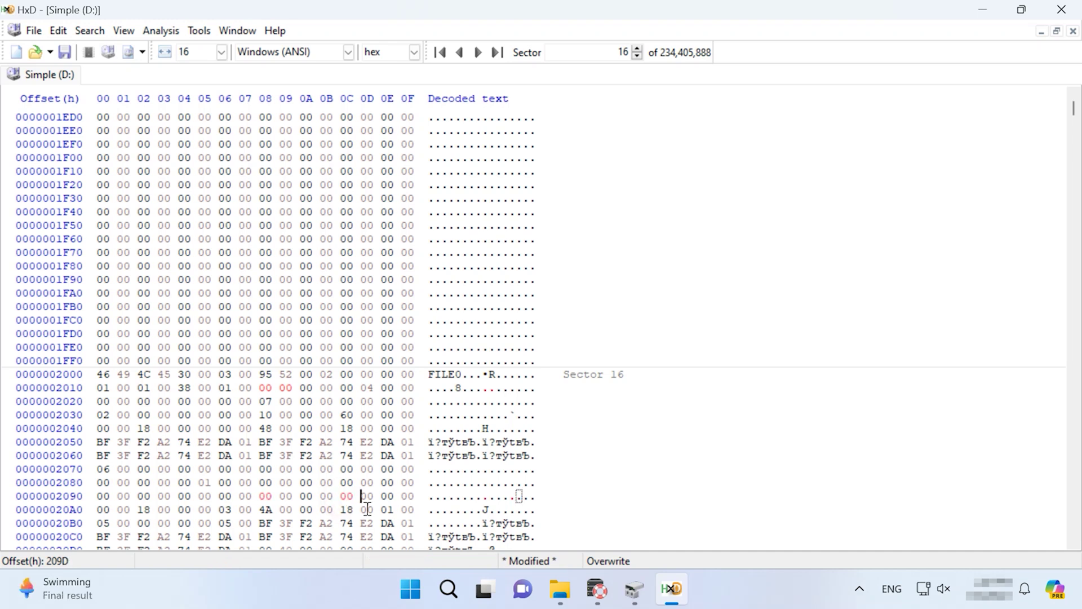
Step: Overwrite the bytes at offsets 201D and 2016 with 00 and save all changes directly to the disk
left_click(362, 388)
type("00")
left_click(225, 387)
type("00 00")
left_click(319, 388)
left_click(326, 496)
left_click(66, 53)
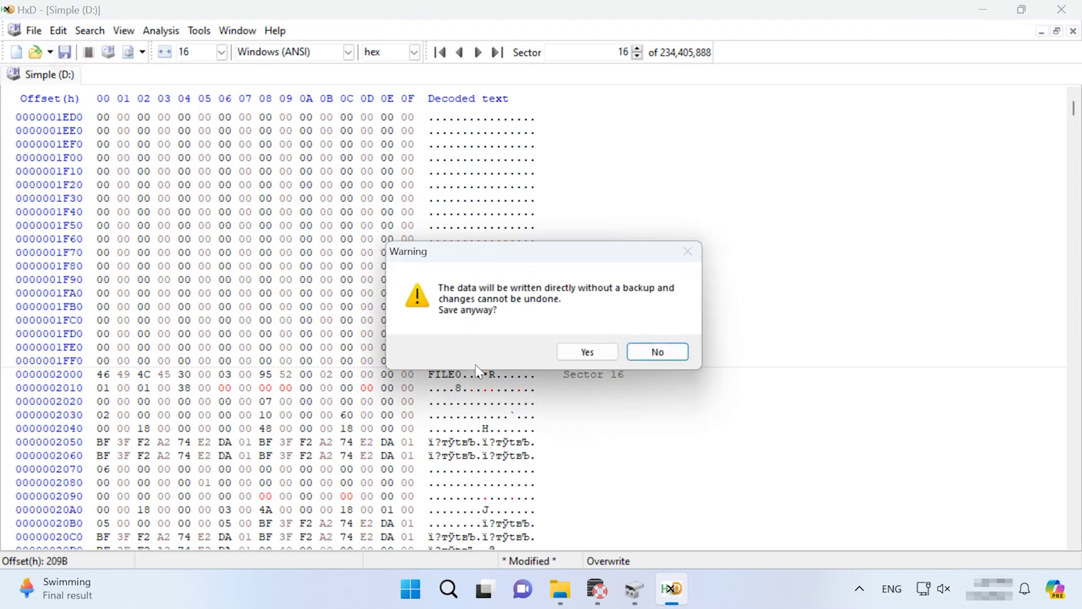
left_click(587, 352)
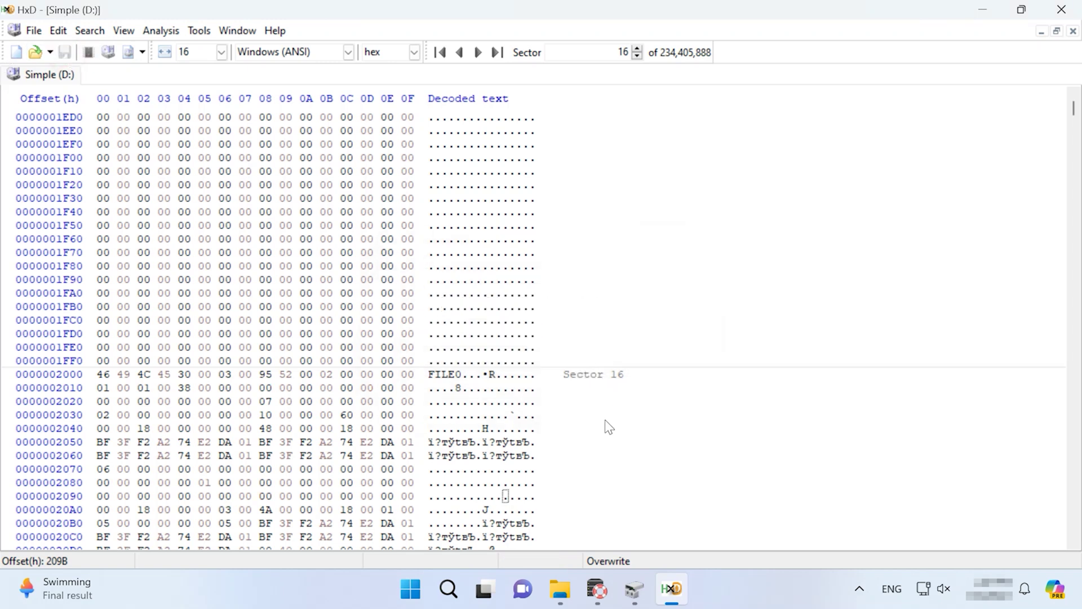